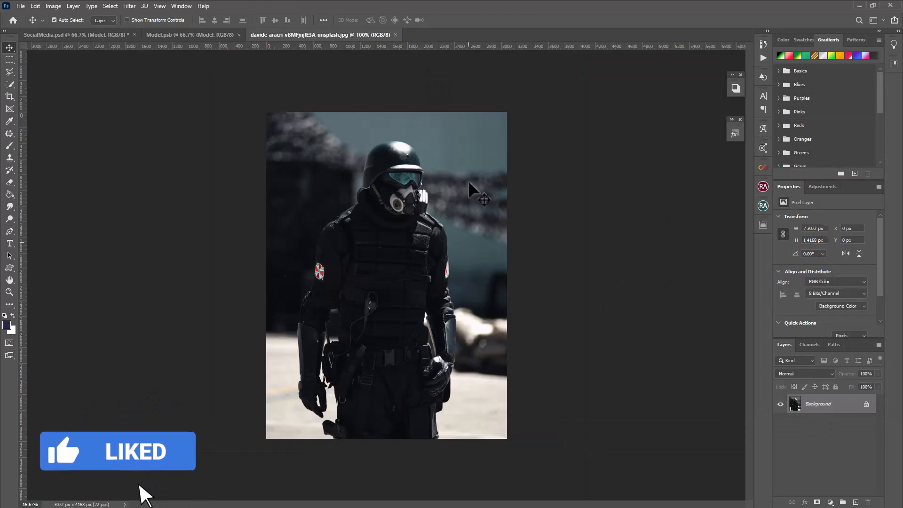
Cut the masked soldier out of the photo using Select Subject, add a layer mask from the selection and apply it
click(110, 6)
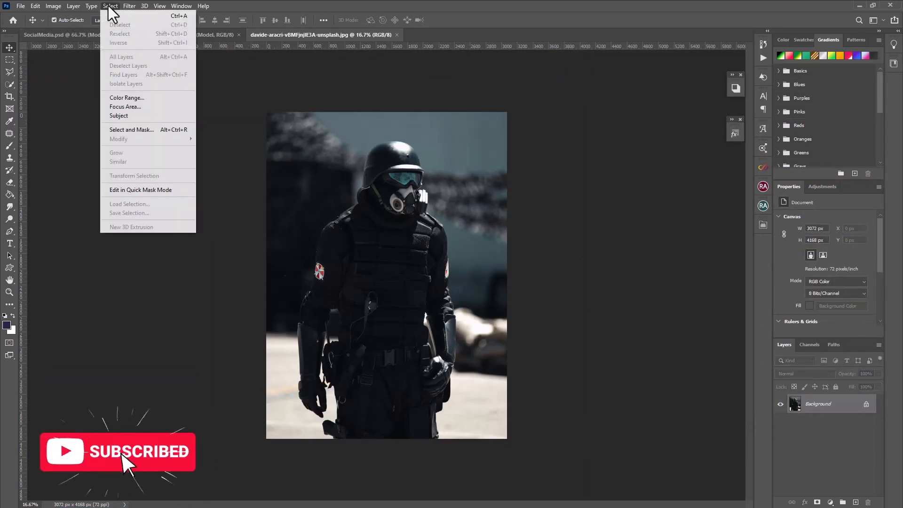
click(135, 117)
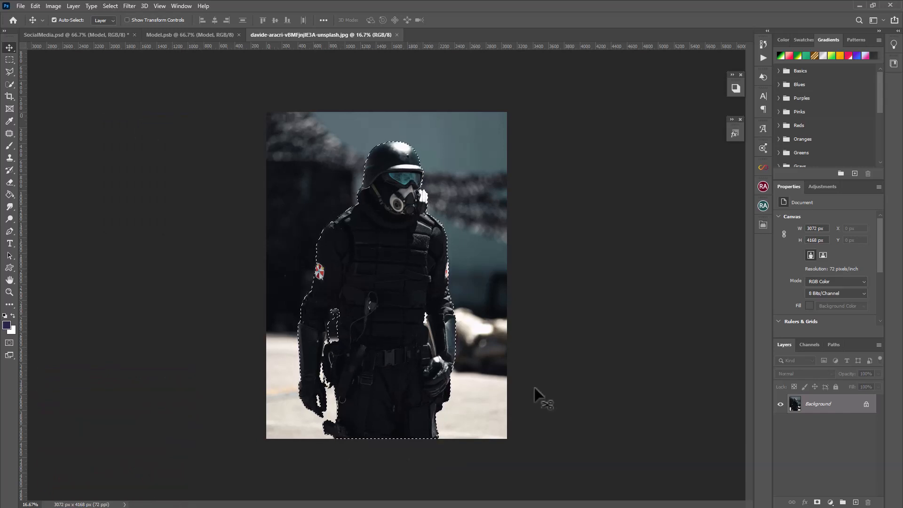
click(817, 502)
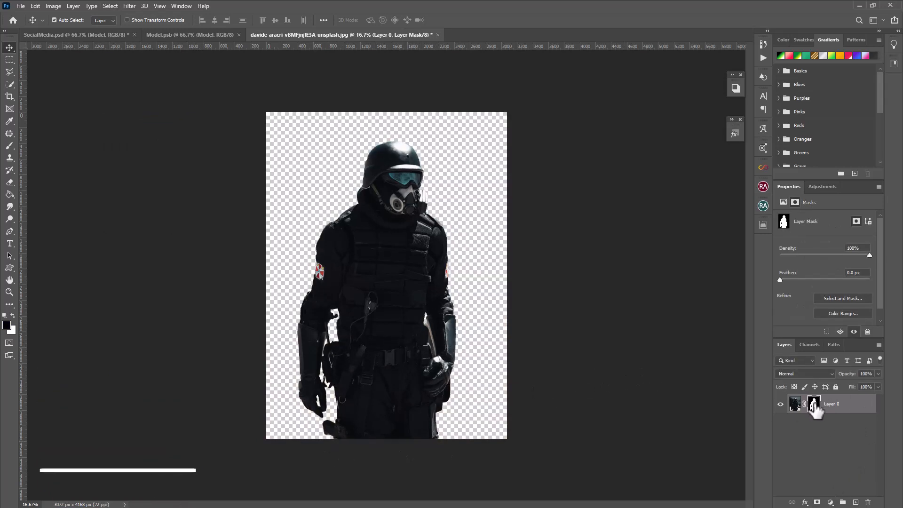
right_click(815, 408)
click(830, 428)
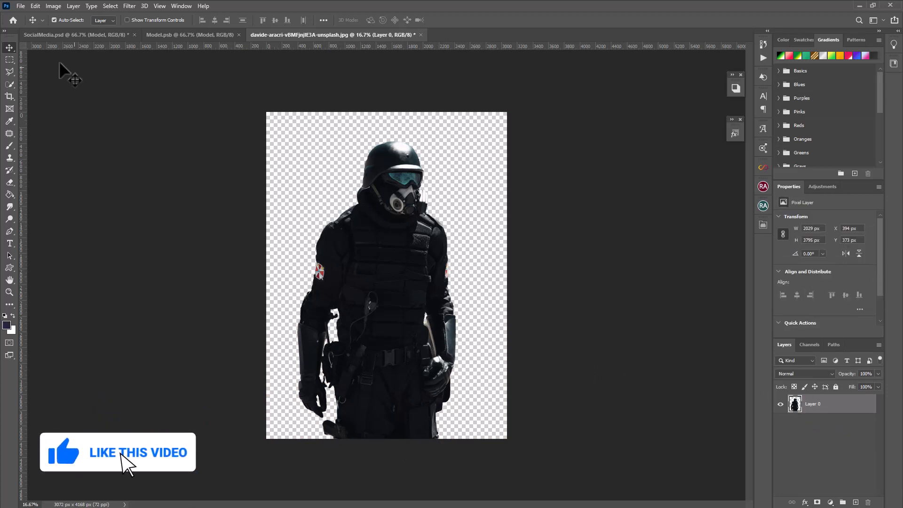
Bring the soldier cutout into Model.psb, scale it to about 29.67% and centre it on the canvas
drag(301, 140, 392, 185)
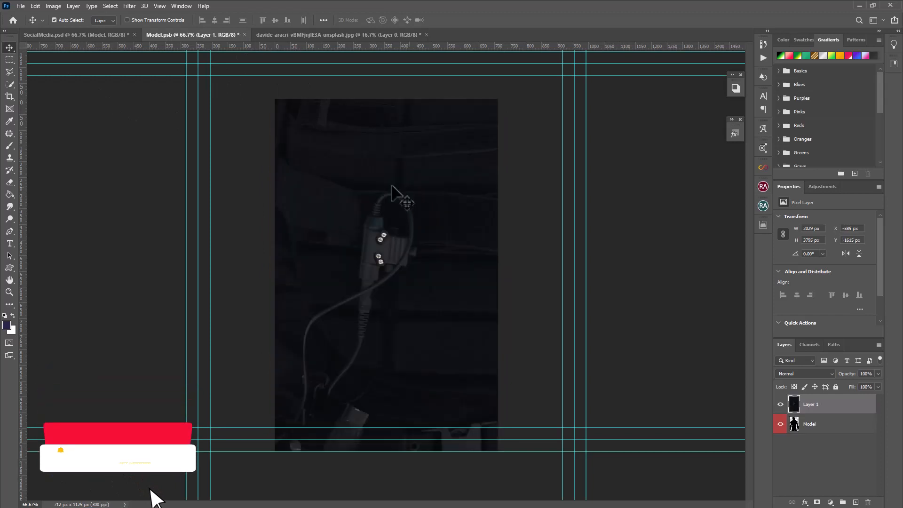
click(36, 6)
click(74, 203)
drag(373, 216, 202, 221)
drag(556, 191, 486, 306)
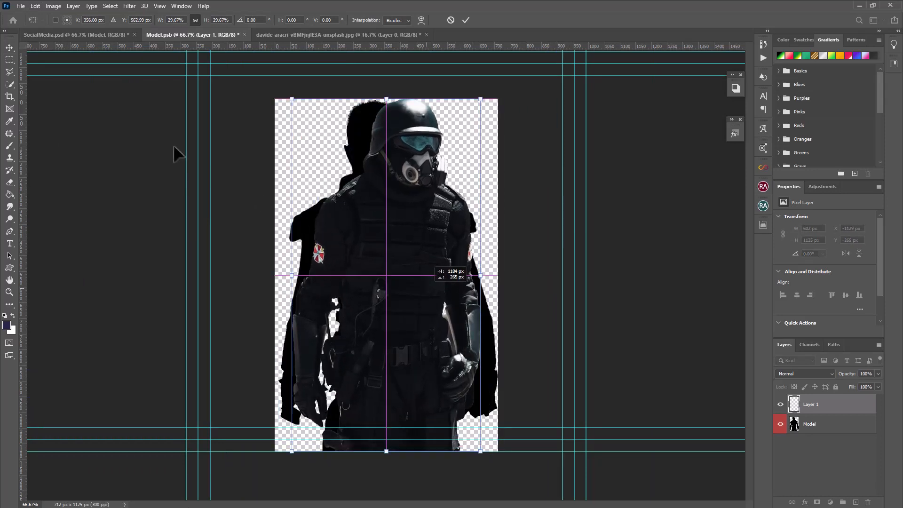
key(Return)
Hide the old Model silhouette layer and merge it with the soldier layer
click(781, 425)
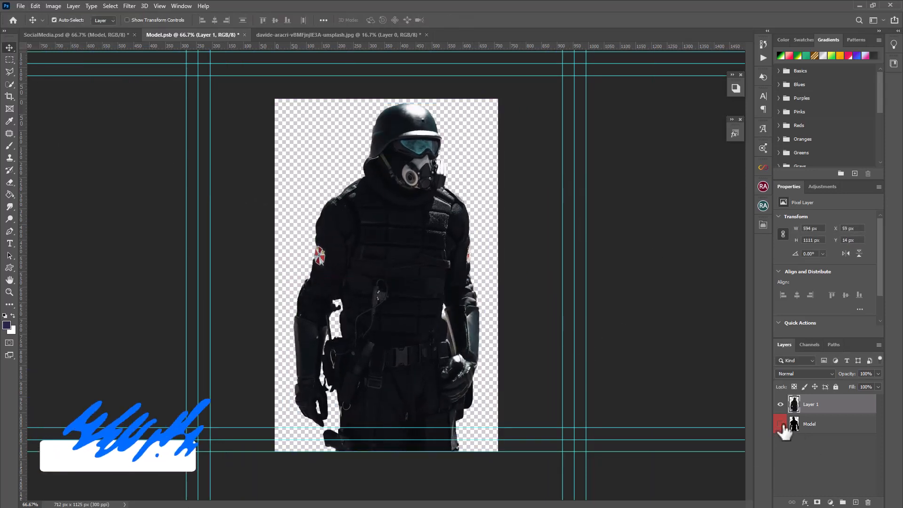
ctrl+click(840, 424)
right_click(839, 425)
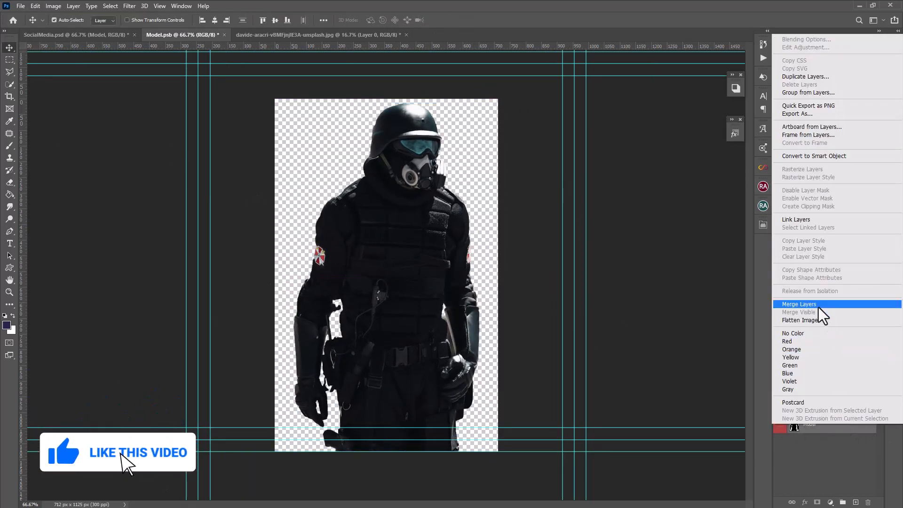
click(818, 304)
Close the soldier photo without saving, and close Model.psb with its changes saved
click(426, 34)
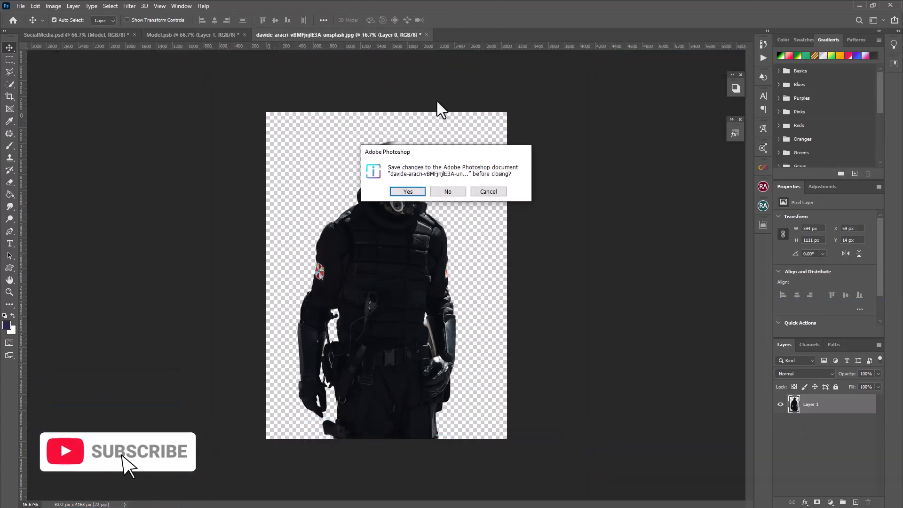
click(447, 191)
click(244, 35)
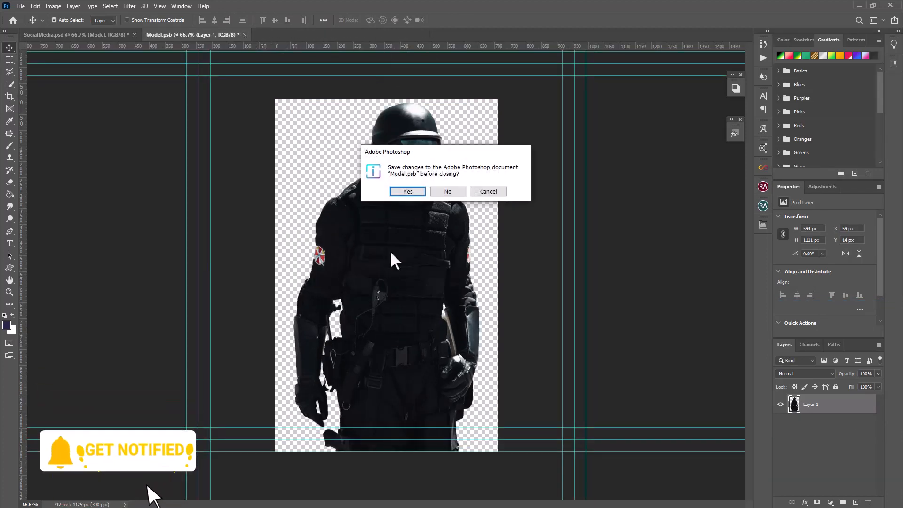
click(407, 191)
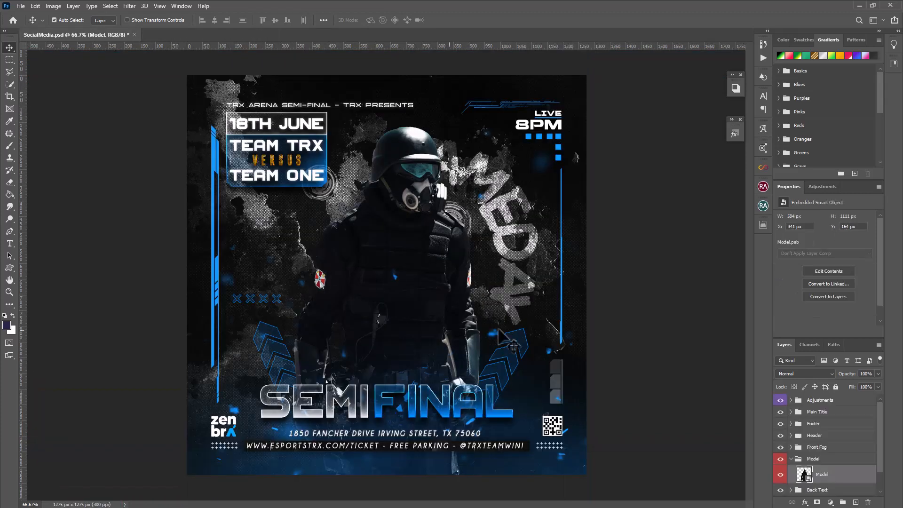
Shift the soldier Model layer slightly to the left on the flyer using Free Transform
click(36, 6)
click(137, 211)
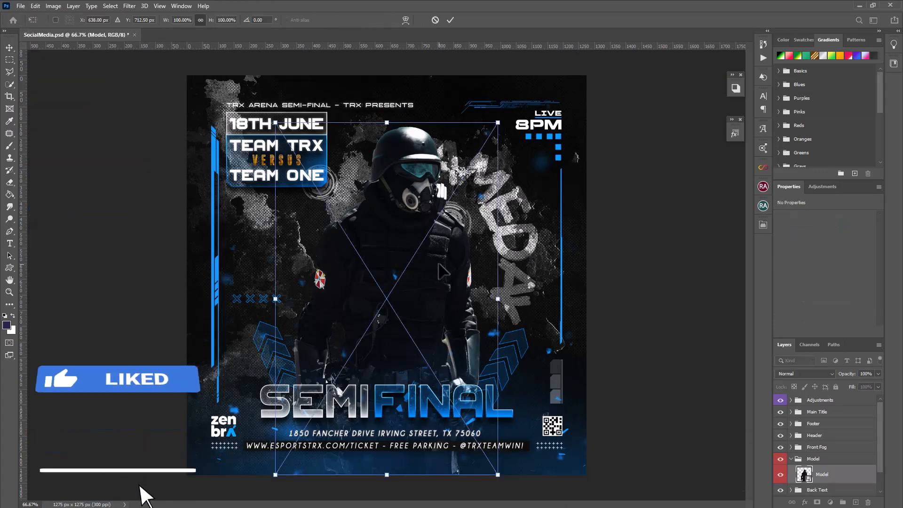
drag(442, 271, 428, 272)
key(Return)
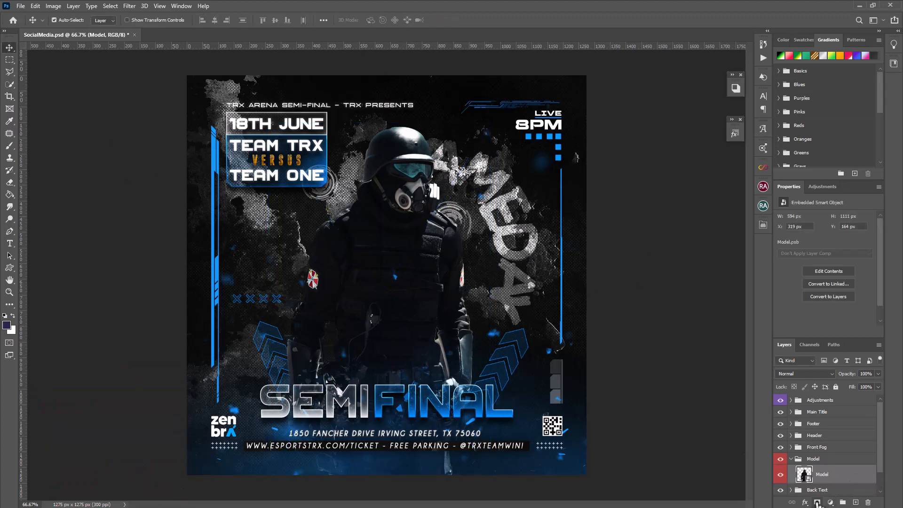
Add a Color Balance adjustment above the Model layer with midtones Cyan–Red at -57 and Yellow–Blue at +35
click(830, 502)
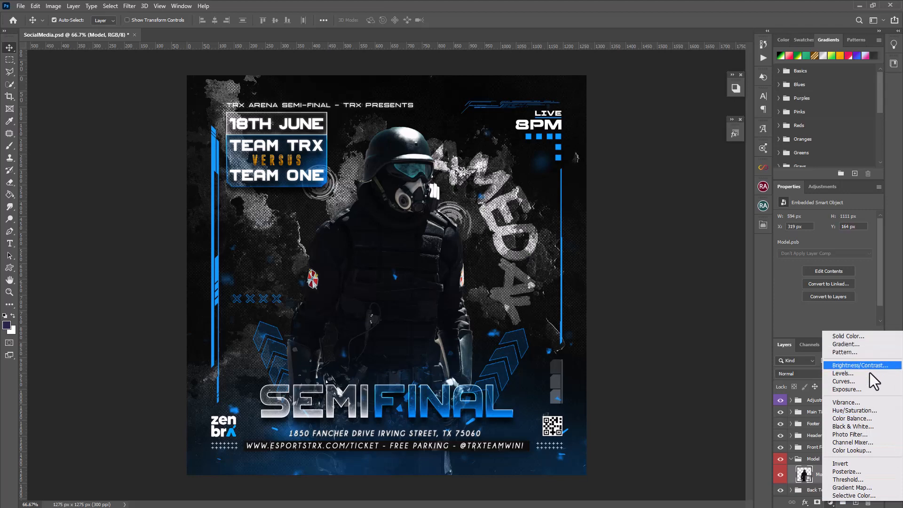
click(868, 417)
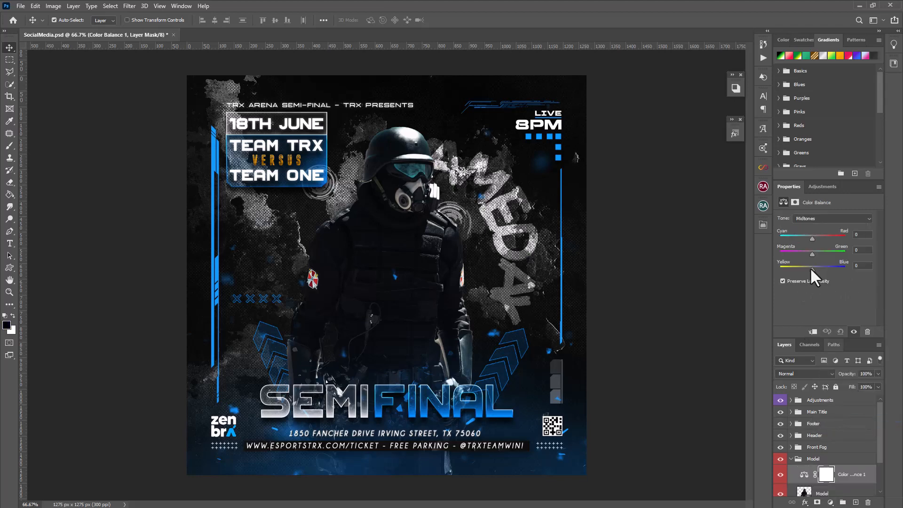
drag(828, 269, 832, 269)
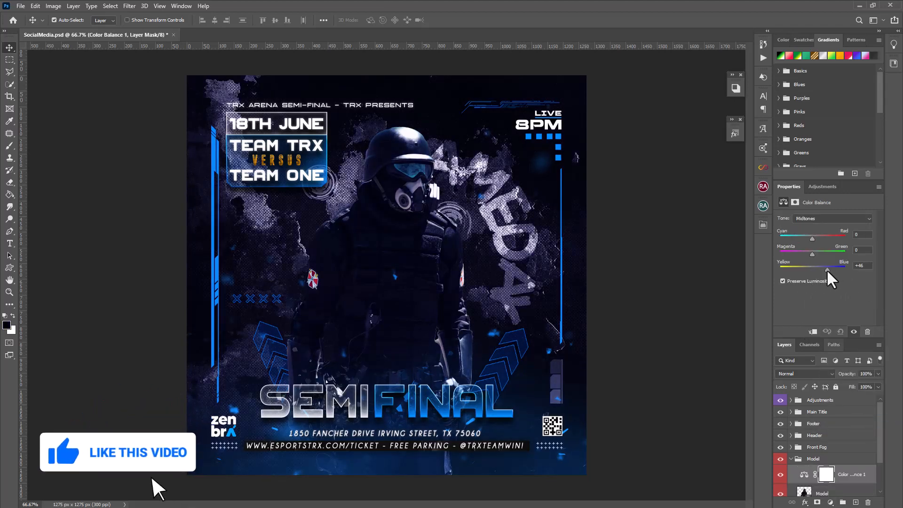
drag(811, 237, 786, 232)
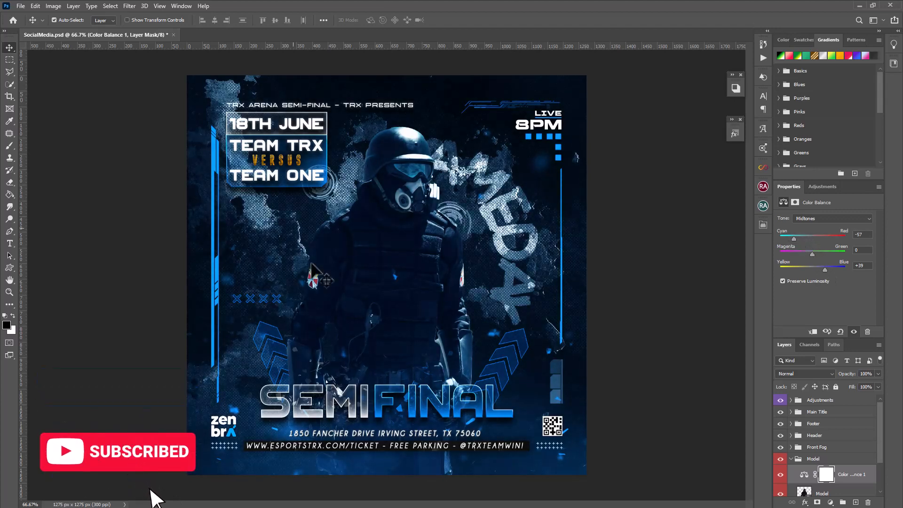
scroll(880, 452, down, 1)
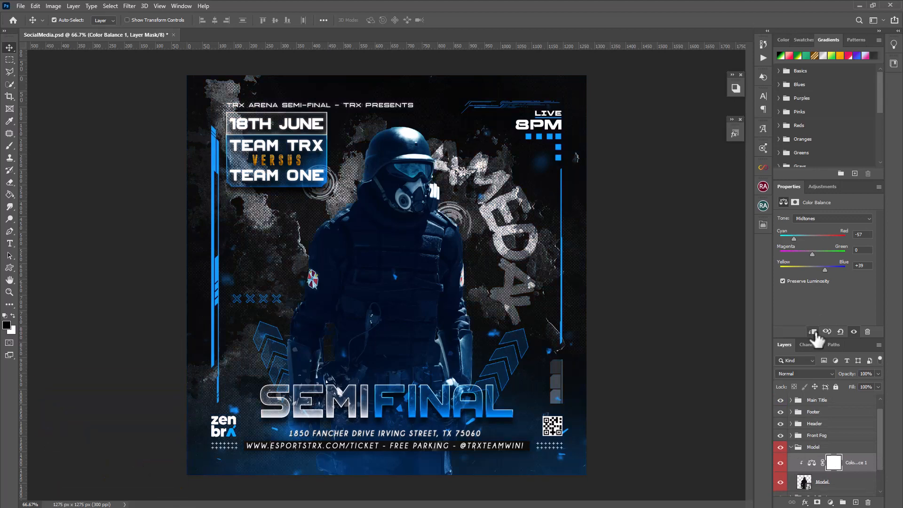
drag(878, 438, 878, 470)
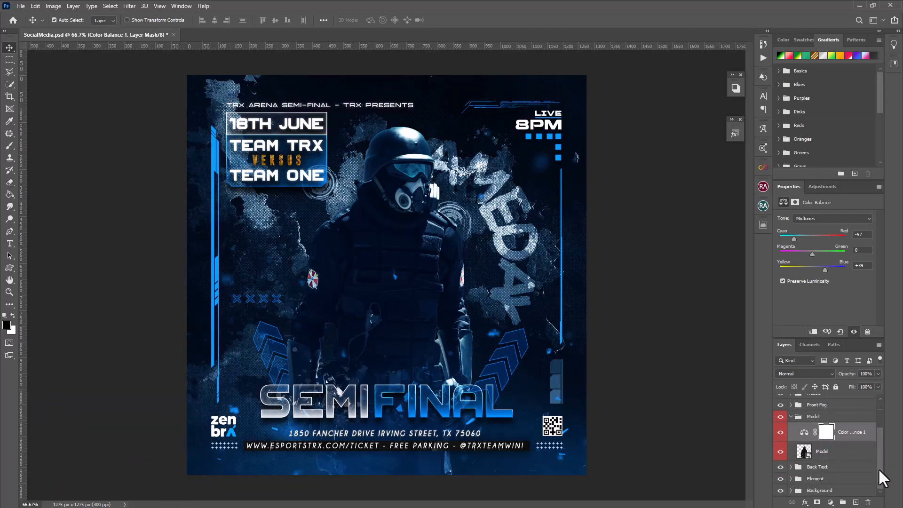
Expand the Main Title group and select the FINAL text layer
click(864, 453)
scroll(870, 452, up, 4)
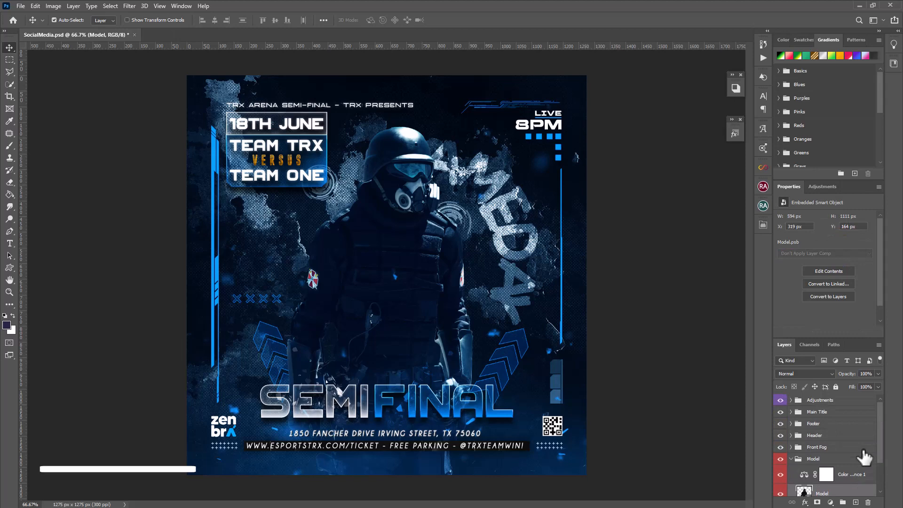
click(791, 412)
click(804, 429)
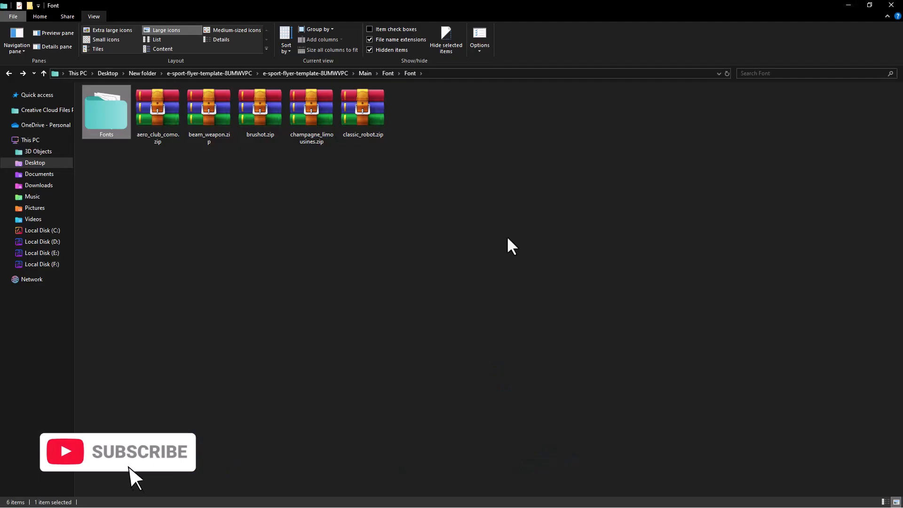
Switch to File Explorer, open the Fonts folder and install all its font files for all users, replacing the existing Brushot Bold
drag(505, 220, 148, 103)
click(281, 228)
drag(426, 205, 141, 109)
click(136, 159)
double_click(111, 134)
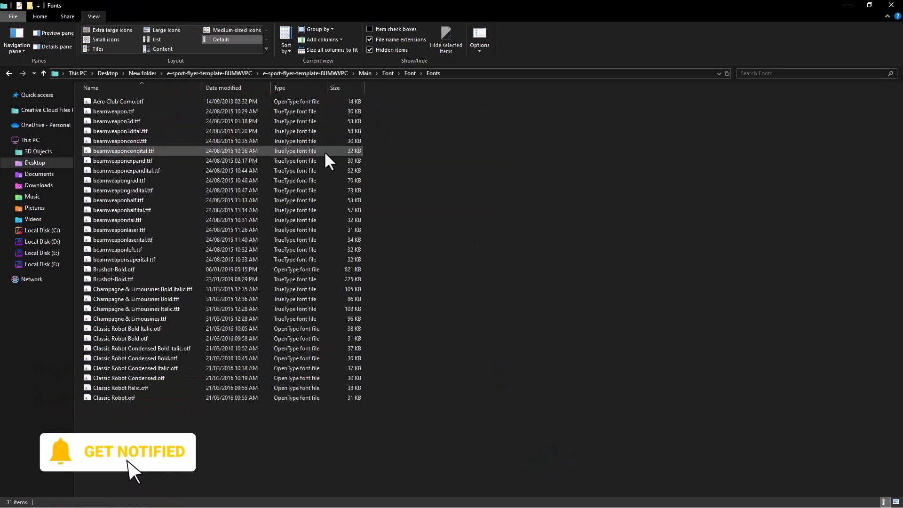
drag(389, 468, 111, 100)
right_click(111, 100)
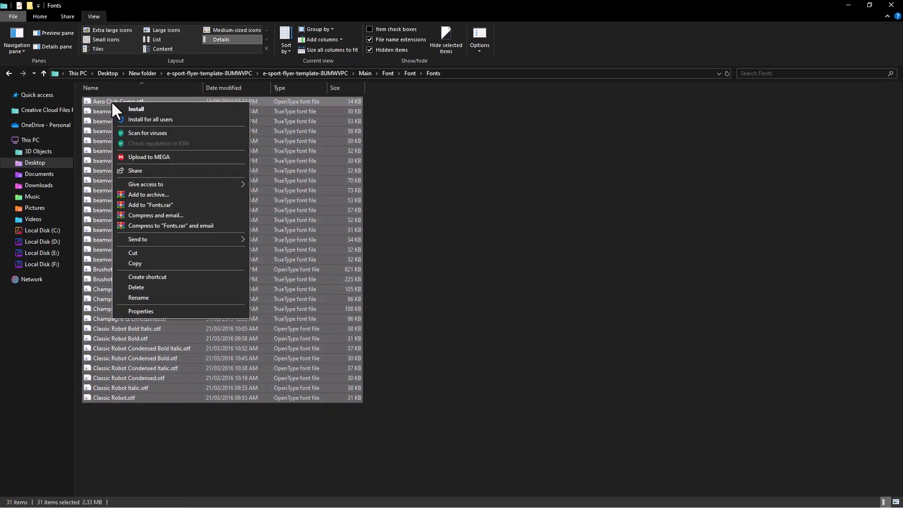
click(157, 120)
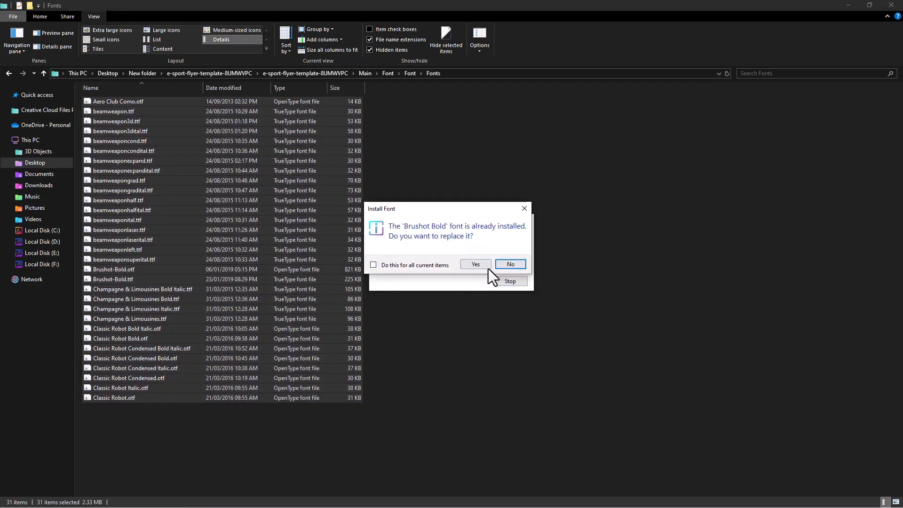
click(481, 265)
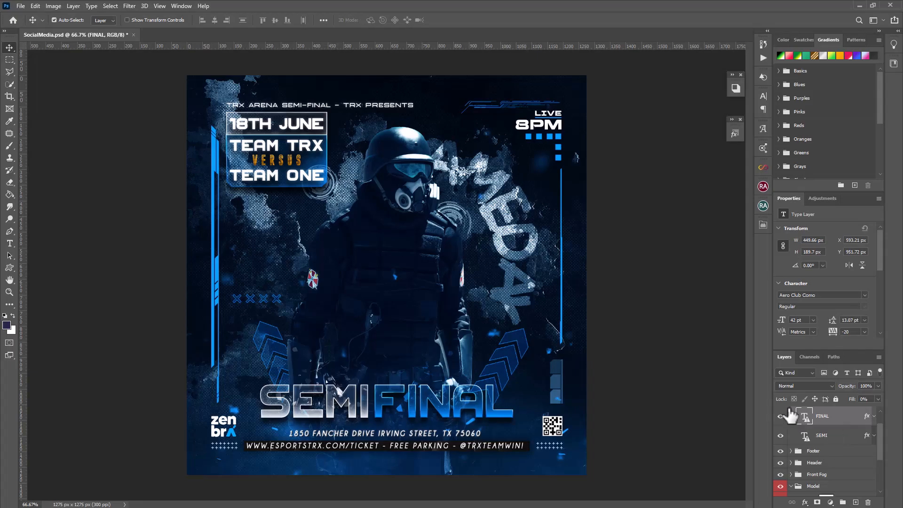
Replace the title text SEMI with YOUR
scroll(830, 446, up, 2)
click(806, 460)
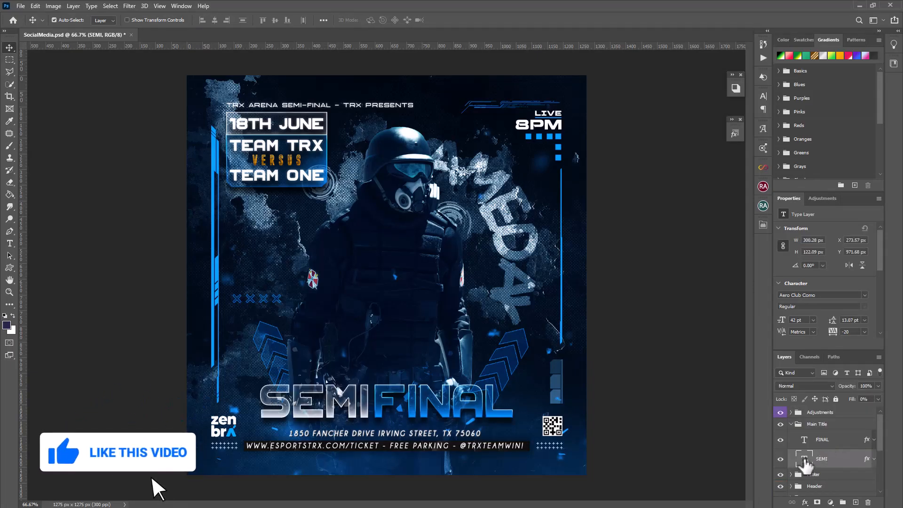
double_click(804, 460)
key(Right)
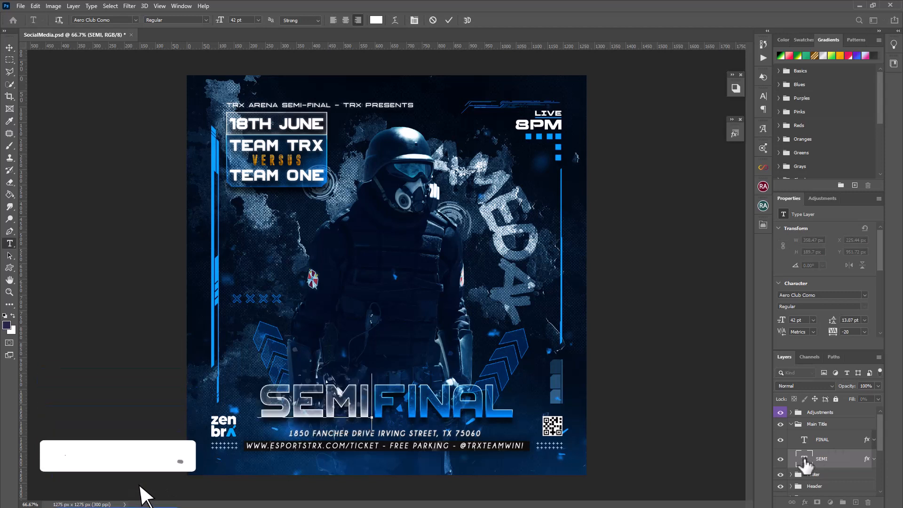
text(YOU)
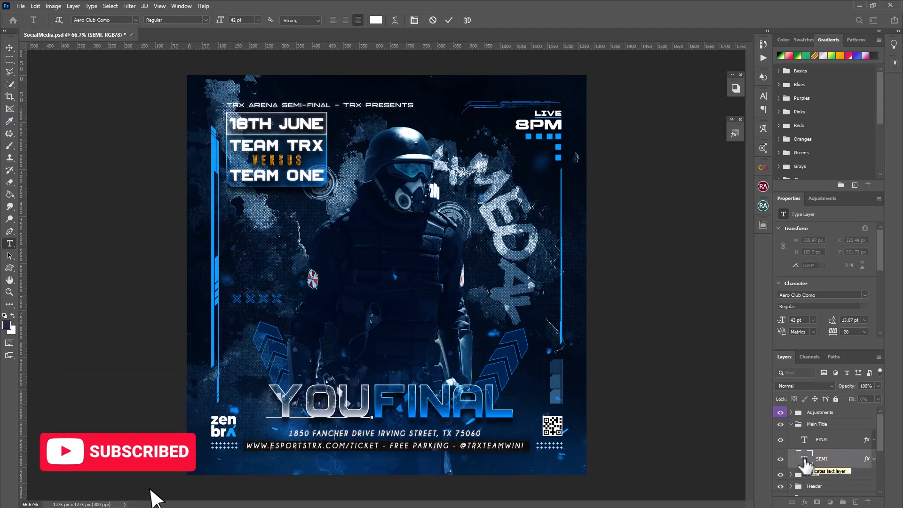
text(R)
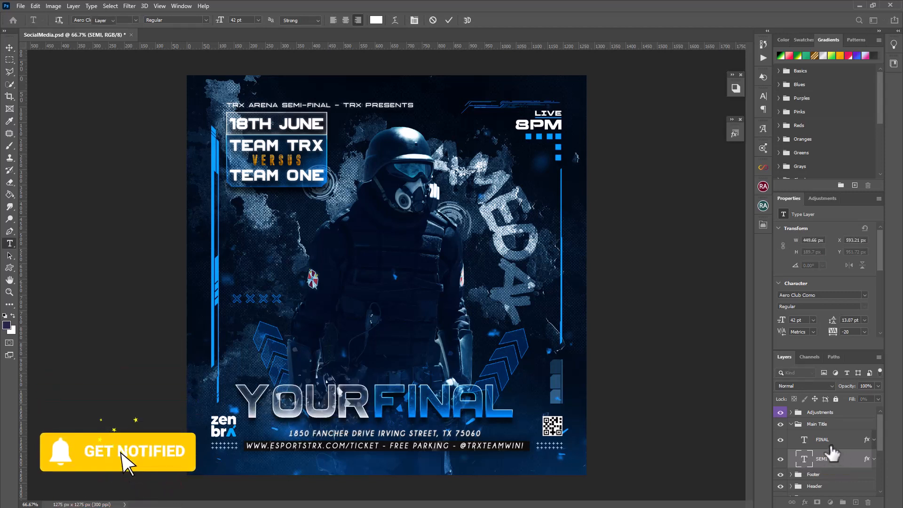
Replace the title text FINAL with TEXT and return to the Move tool
click(818, 440)
key(v)
key(Return)
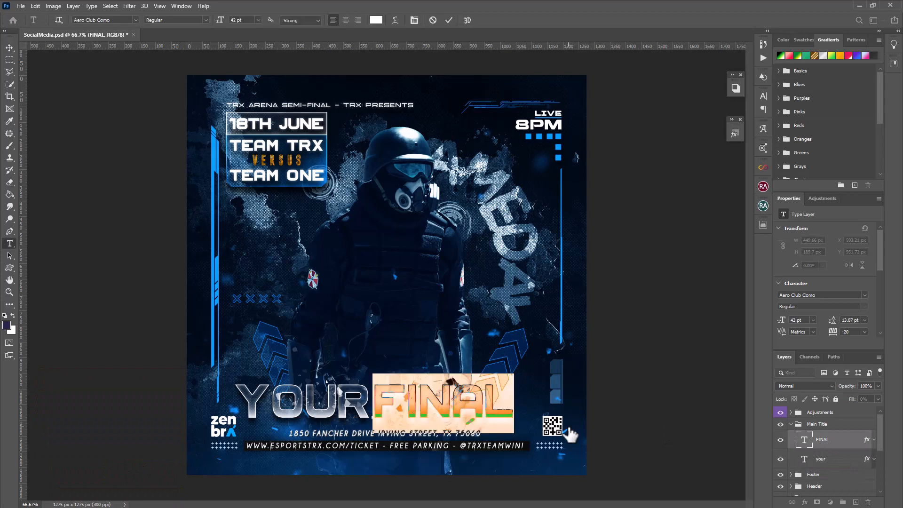
key(BackSpace)
text(T)
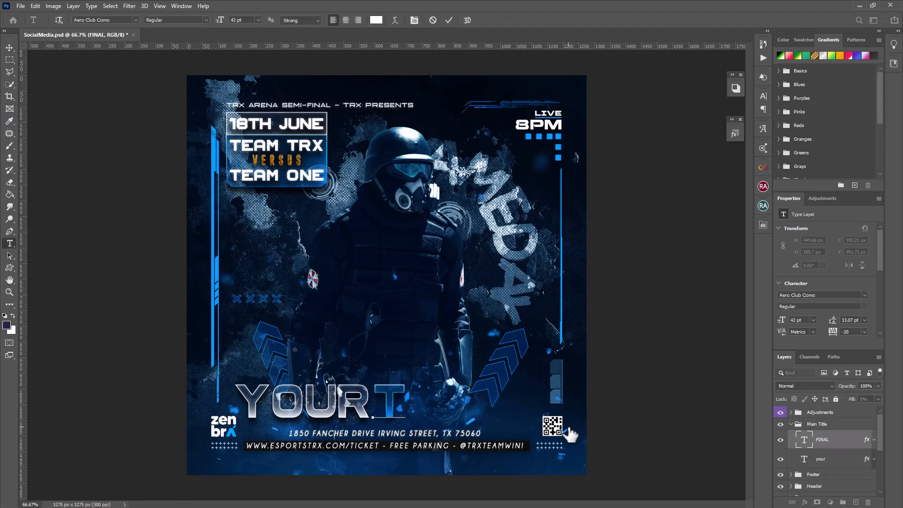
text(EXT)
click(10, 47)
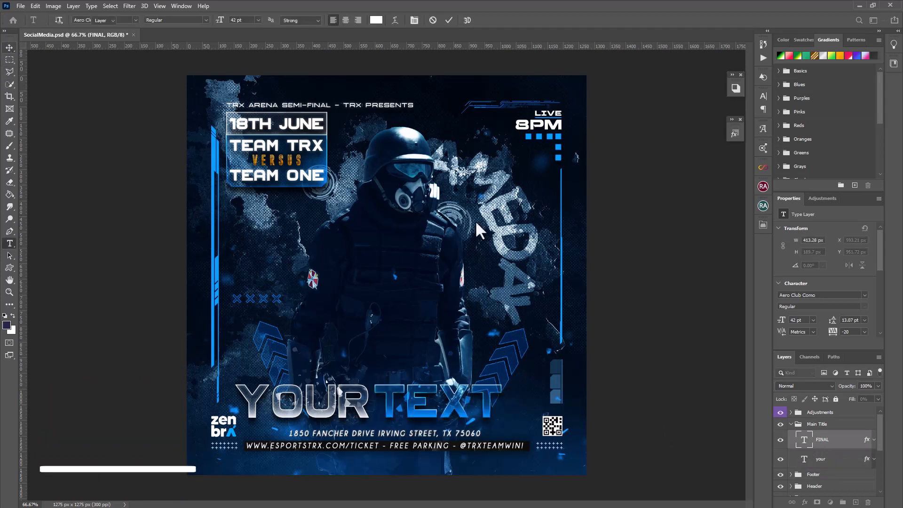
Select both title text layers and move them together slightly right and down to centre the title on the flyer
click(835, 461)
shift+click(818, 447)
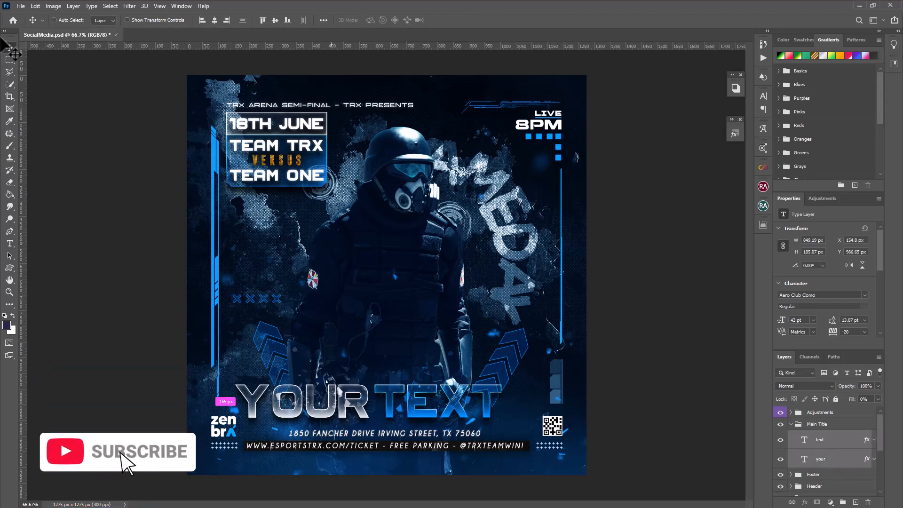
click(35, 6)
click(90, 208)
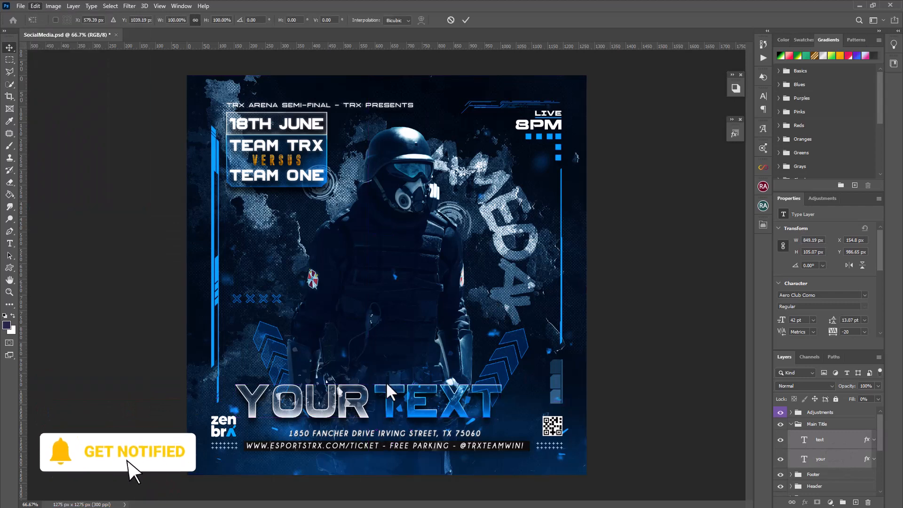
drag(389, 392, 410, 396)
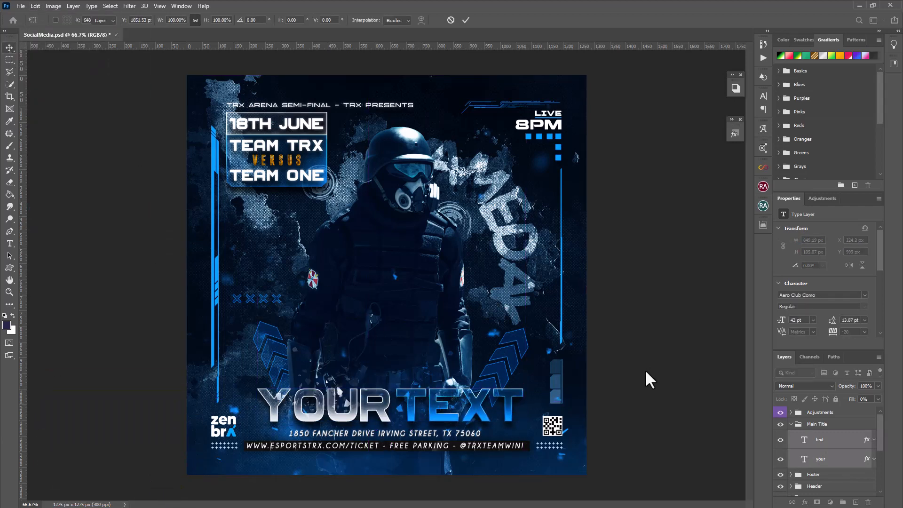
Commit the moved title layers, and briefly hide and reshow the Header group to identify its contents
key(Return)
scroll(841, 452, down, 3)
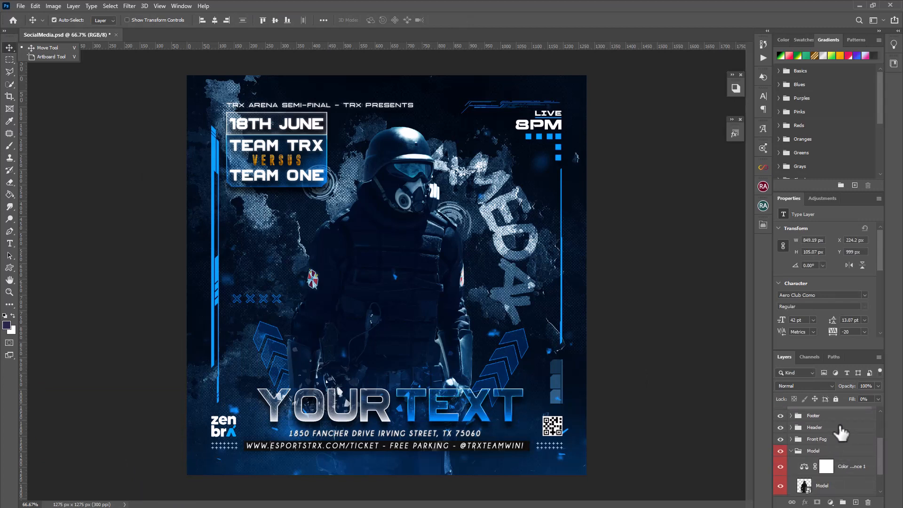
click(839, 428)
click(780, 427)
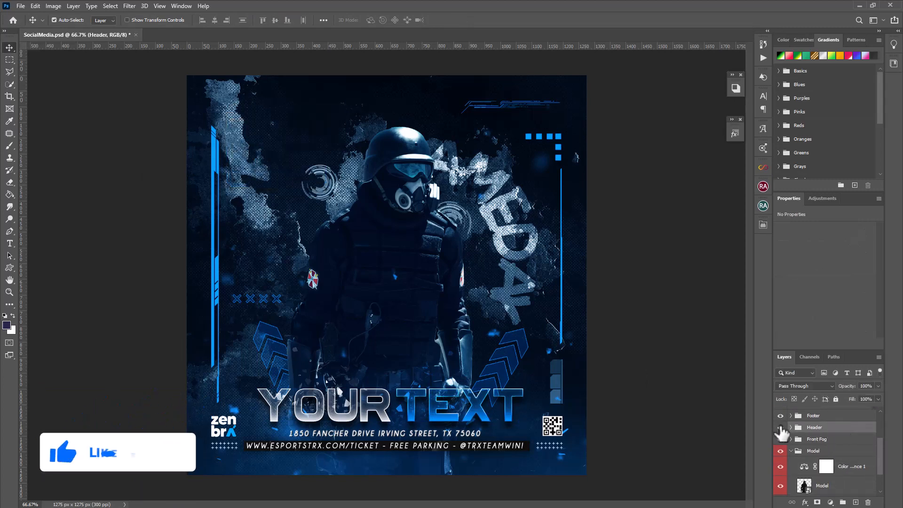
click(780, 427)
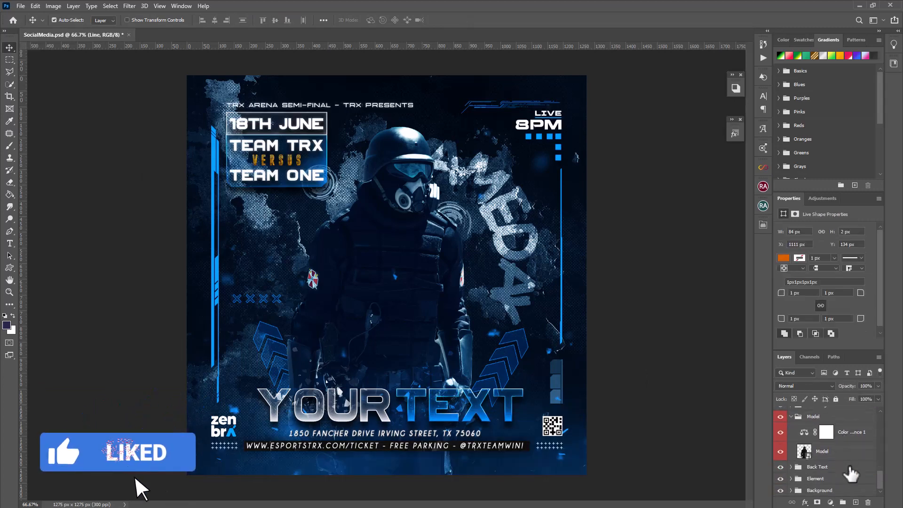
Select the Background image layer inside the Background group
scroll(869, 474, down, 3)
scroll(869, 474, down, 2)
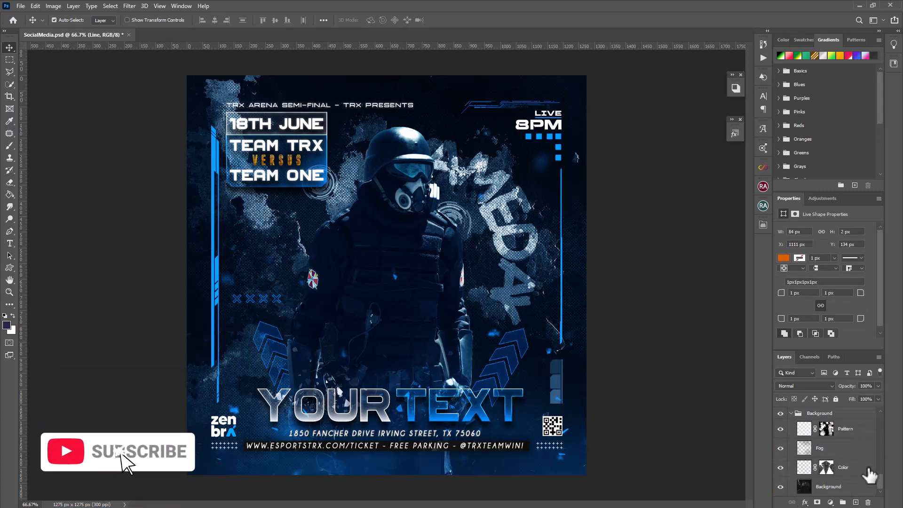
click(846, 486)
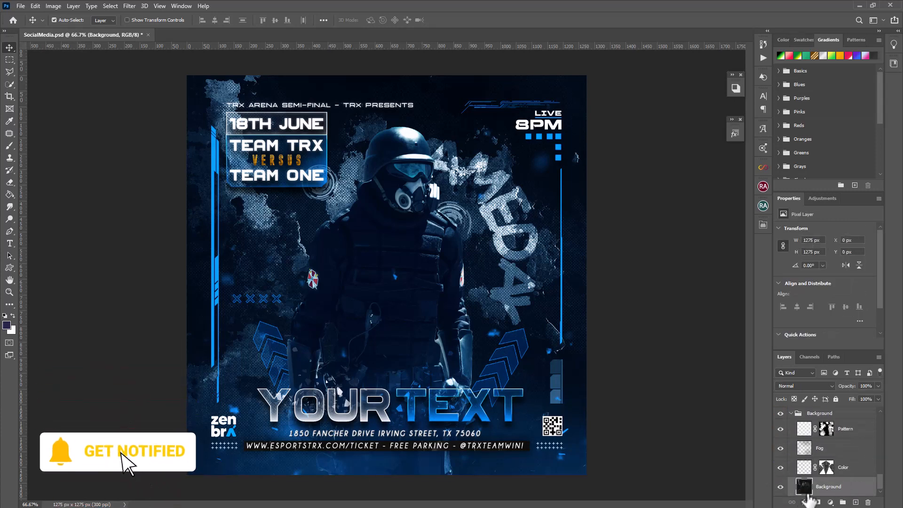
click(829, 501)
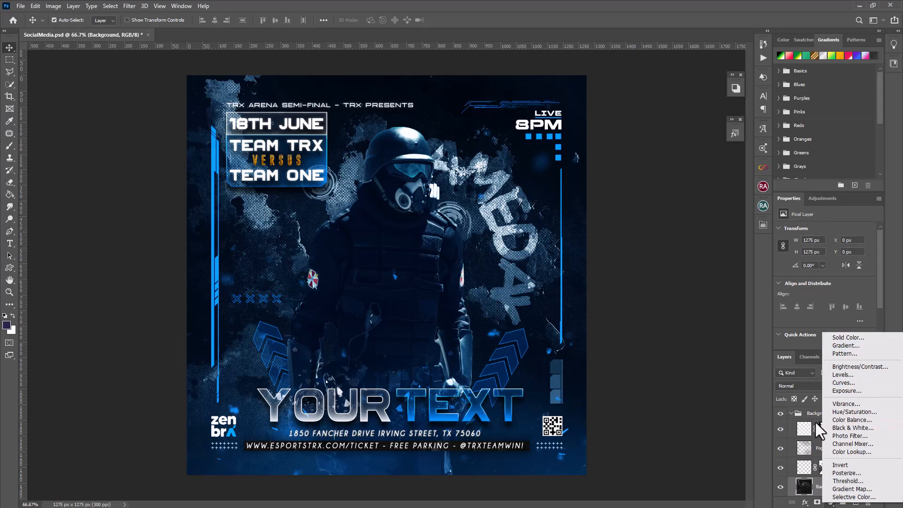
click(723, 481)
click(831, 502)
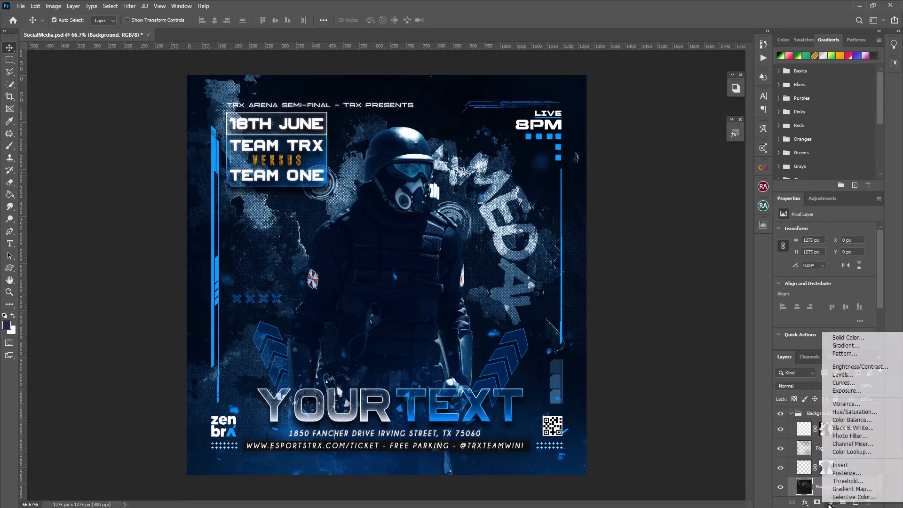
click(830, 502)
Add a Color Overlay effect to the Background layer with the Color blend mode, keeping the flyer in view
click(804, 503)
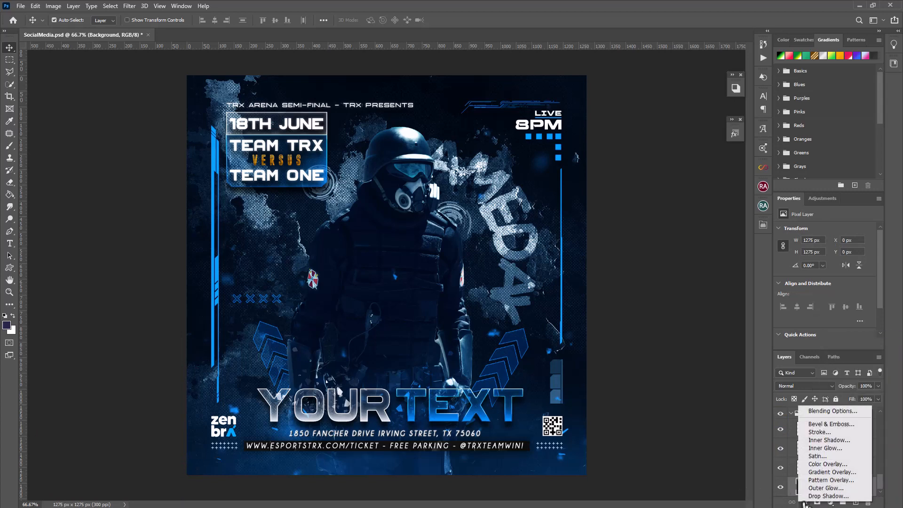
click(810, 414)
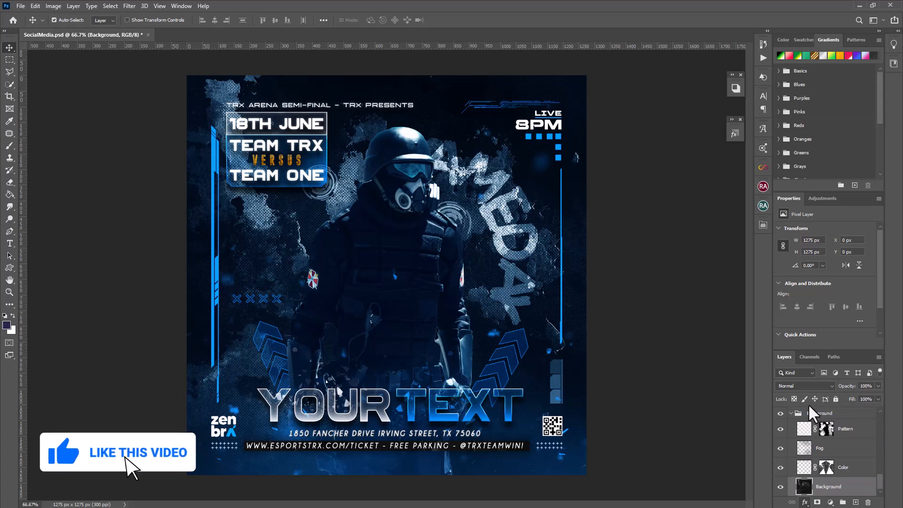
drag(586, 76, 780, 49)
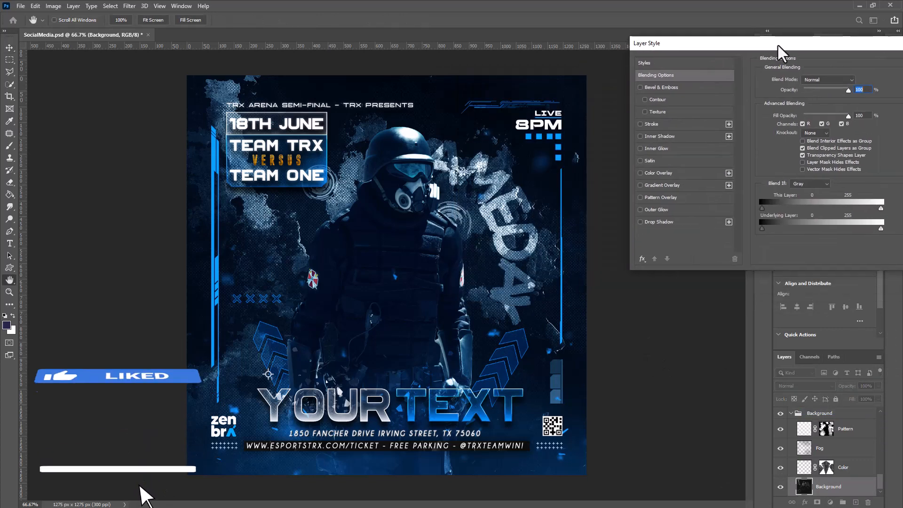
click(654, 172)
click(823, 81)
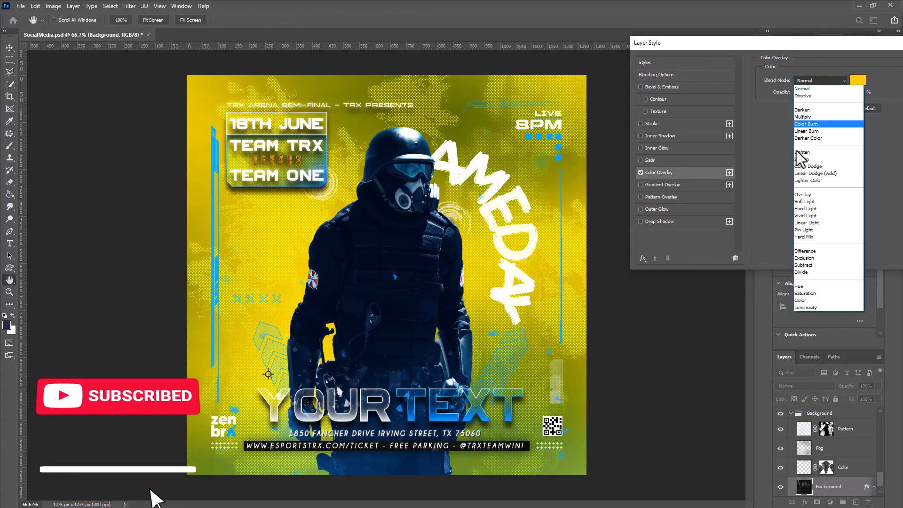
click(803, 301)
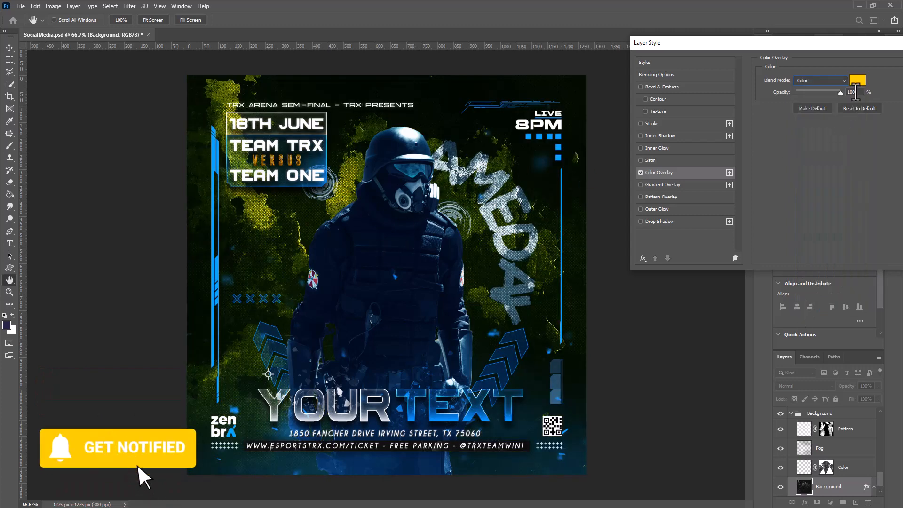
Set the Background layer's overlay colour to bright green (#5afe00) and apply the layer style
click(857, 80)
click(764, 232)
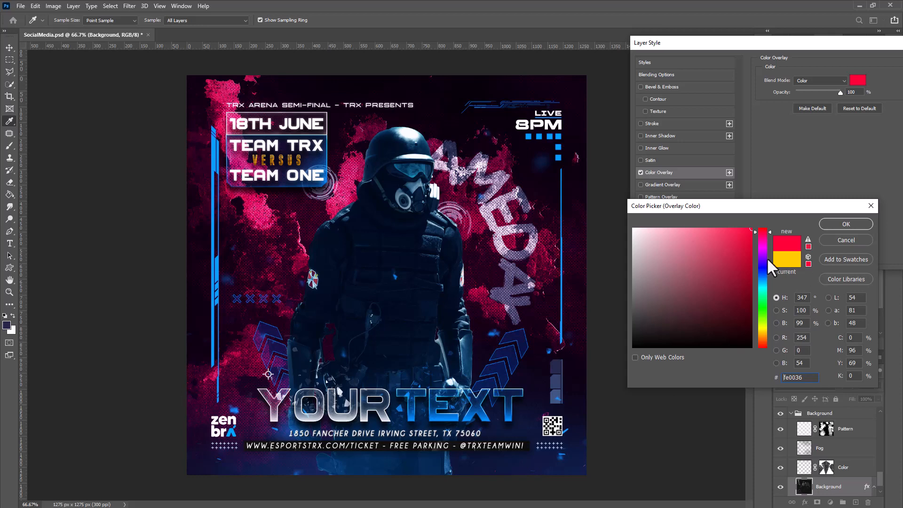
drag(764, 283, 761, 315)
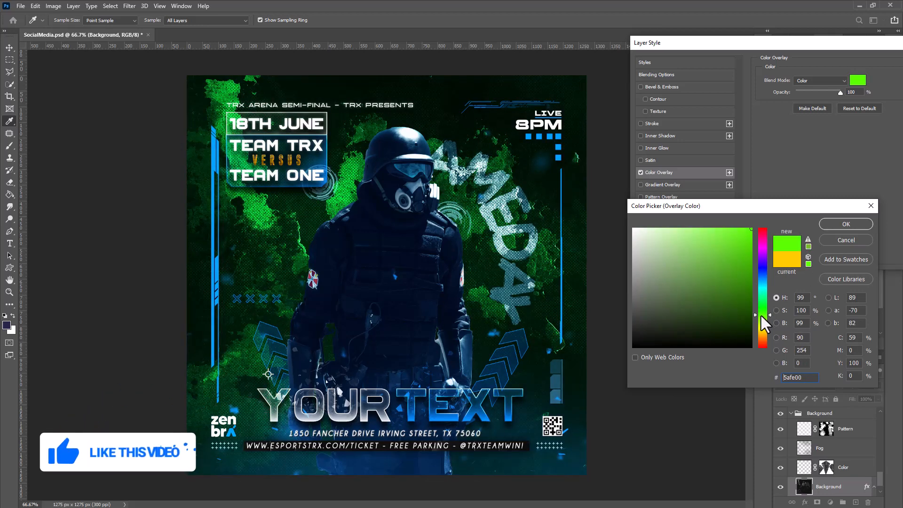
click(846, 224)
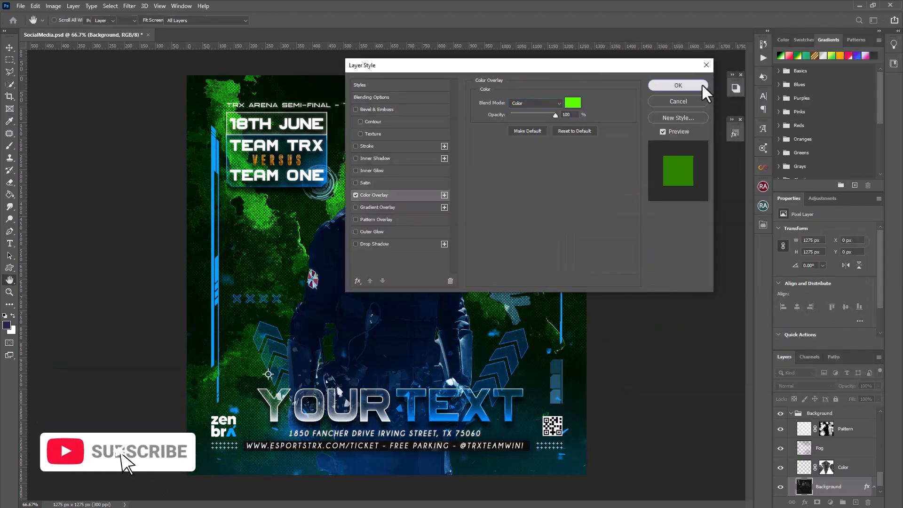
click(704, 86)
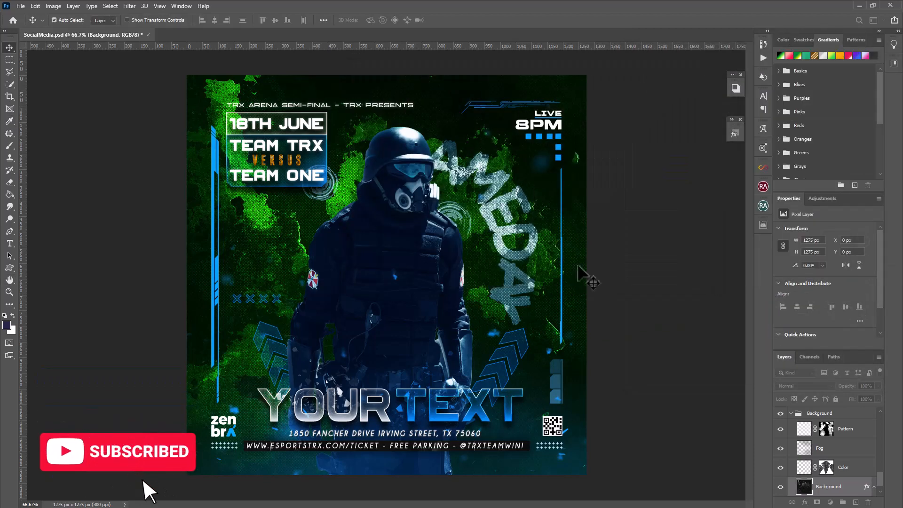
Clip the Color Balance adjustment to the Model layer and set its midtones to Cyan-Red +3, Magenta-Green +61 and Yellow-Blue -13
scroll(857, 472, up, 2)
scroll(857, 473, up, 3)
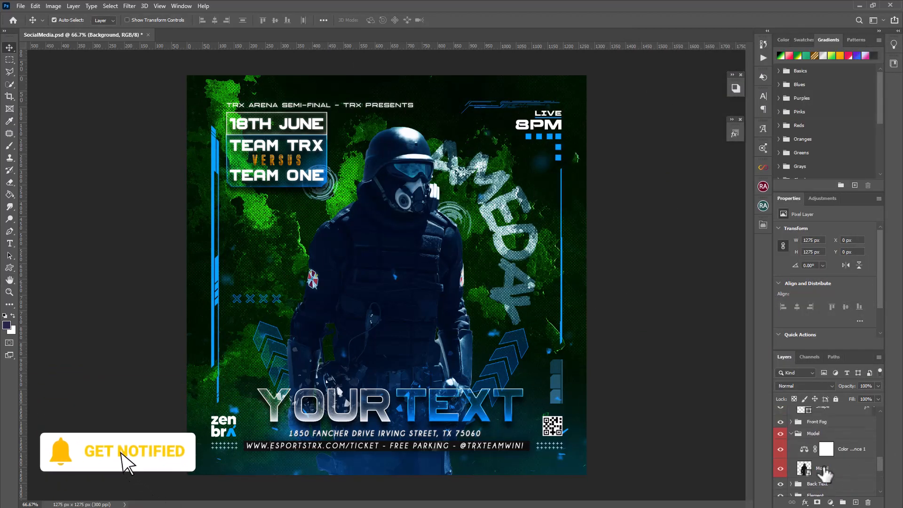
click(805, 454)
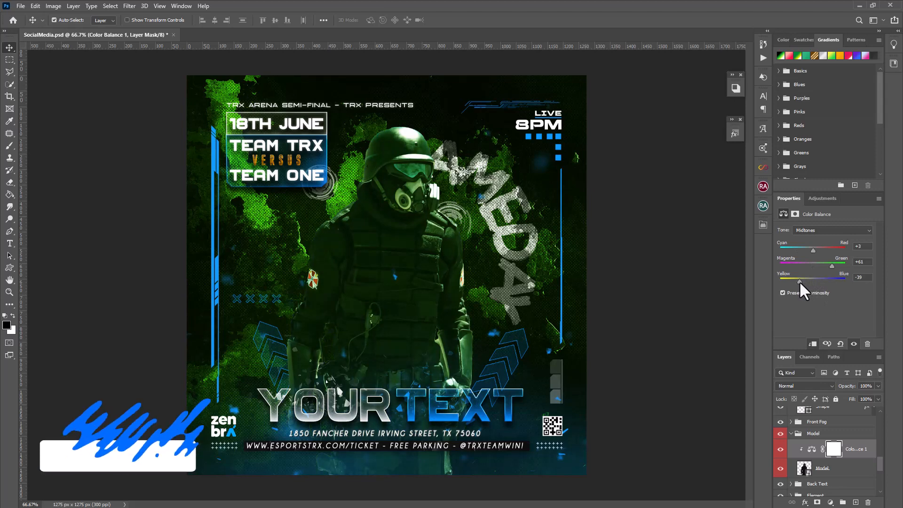
drag(799, 281, 807, 281)
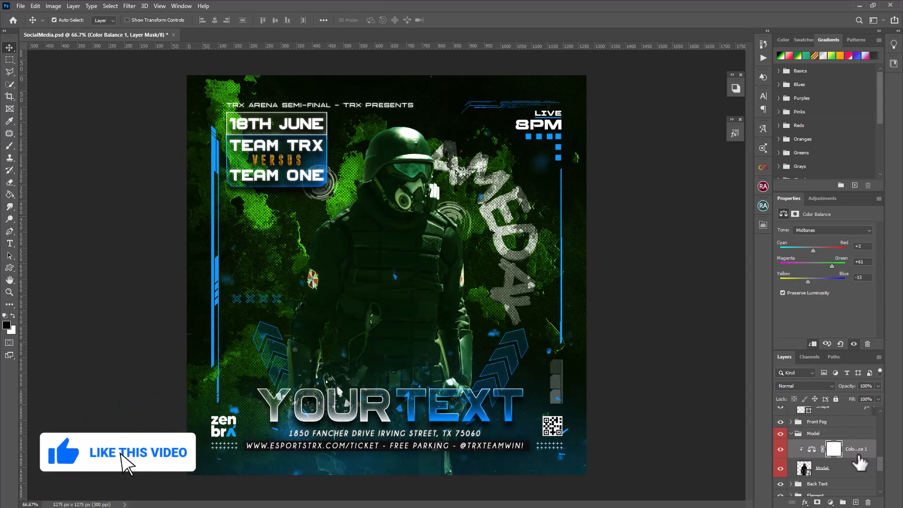
Collapse the Main Title group and toggle the Footer and Header groups' visibility to check what each contains
scroll(859, 463, up, 5)
scroll(860, 463, up, 1)
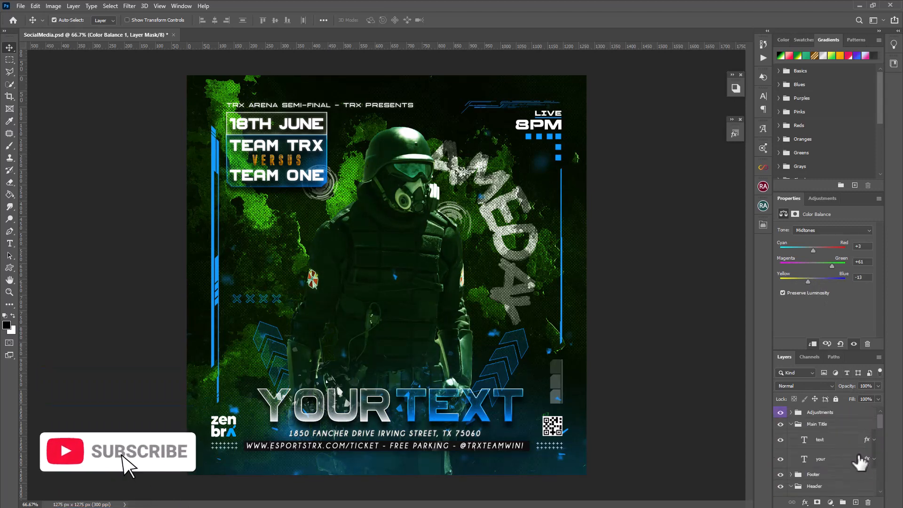
click(791, 425)
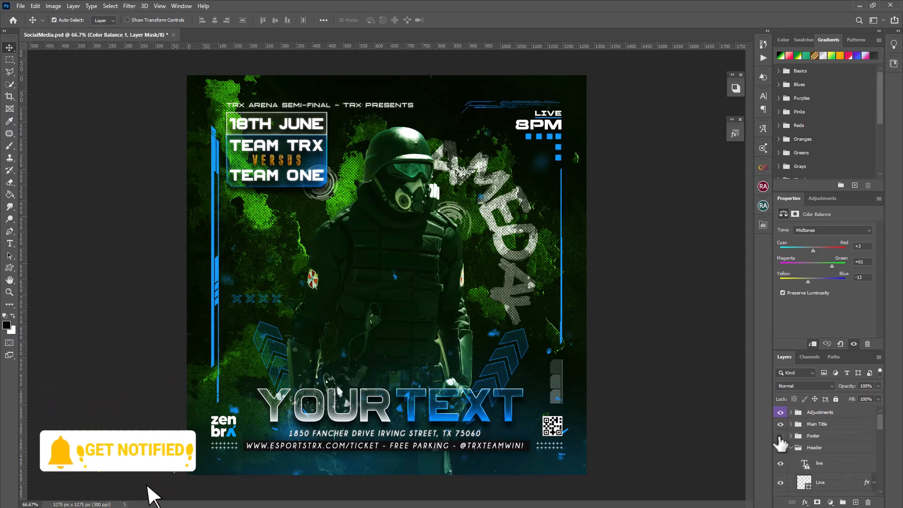
click(780, 436)
click(780, 436)
click(780, 448)
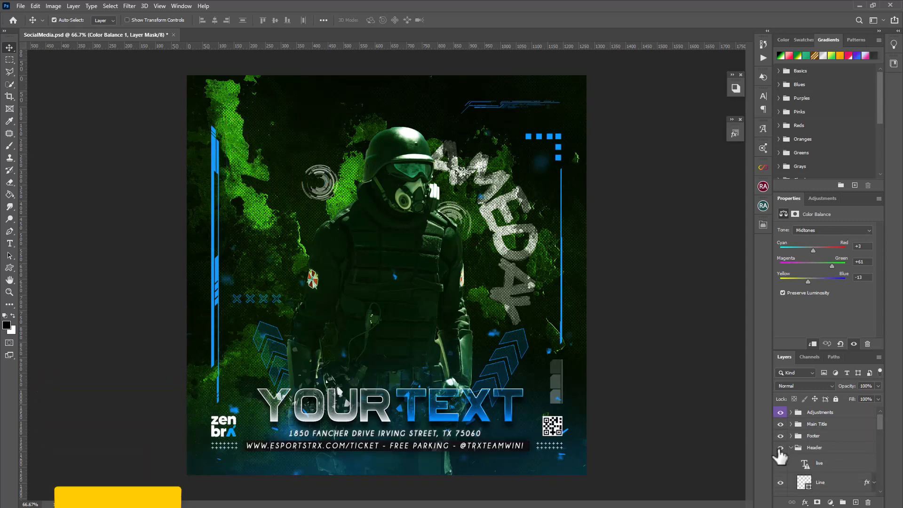
click(780, 448)
Toggle the Element group's visibility, expand it and identify the artwork on its first layer
scroll(832, 470, down, 5)
scroll(833, 470, down, 10)
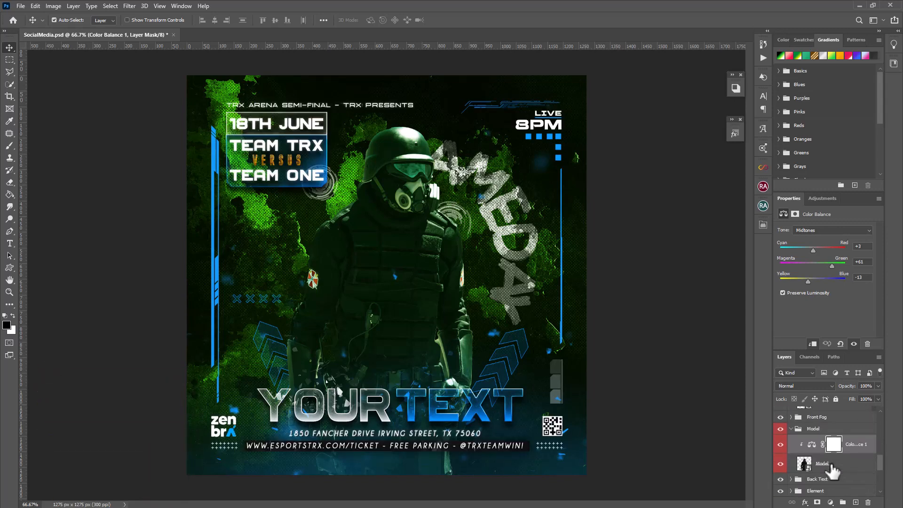
click(781, 432)
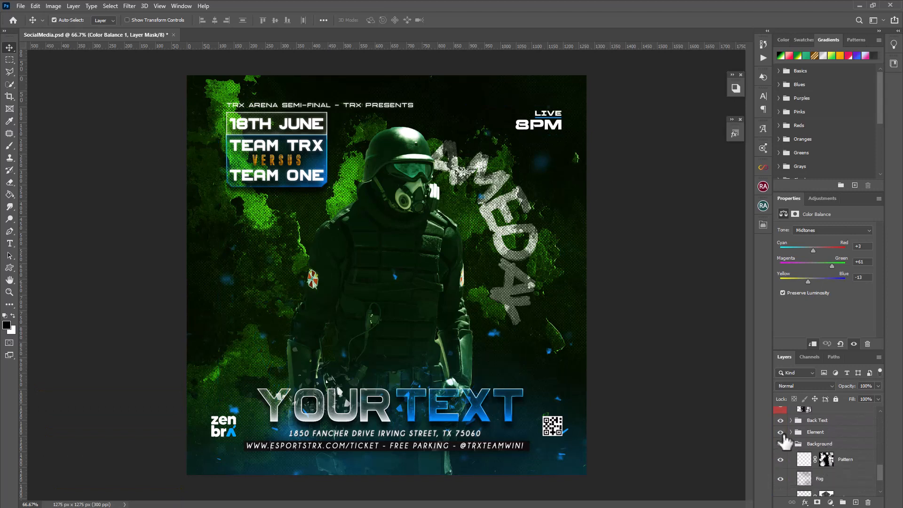
click(781, 431)
click(790, 432)
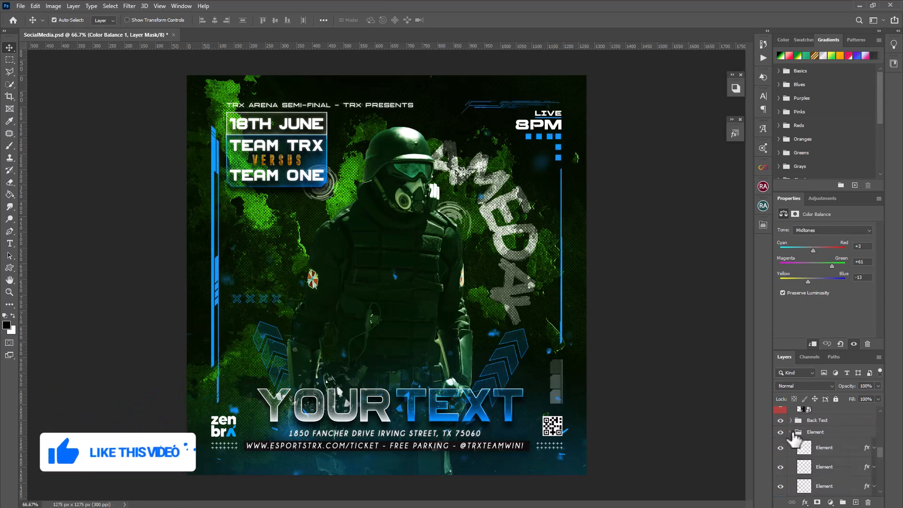
click(781, 448)
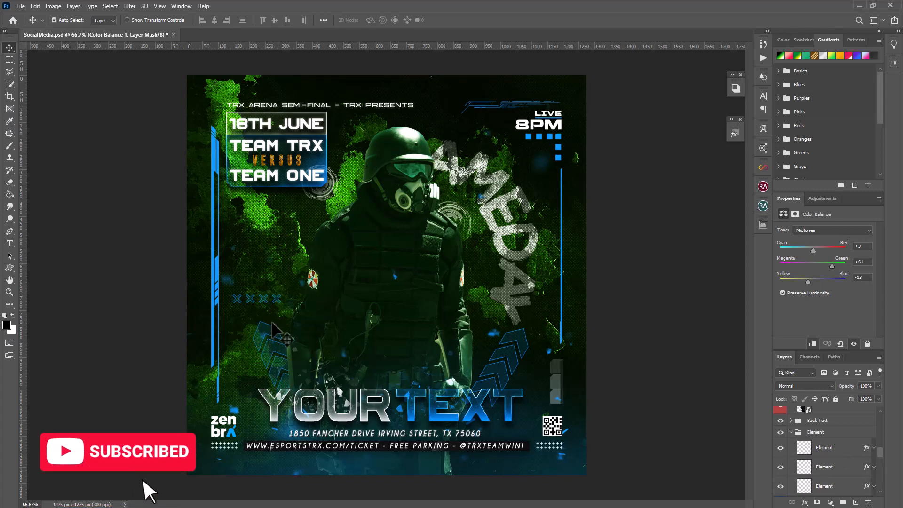
Change the Color Overlay of the flyer's right-hand arrow Element layer to dark green (#216b00)
click(868, 472)
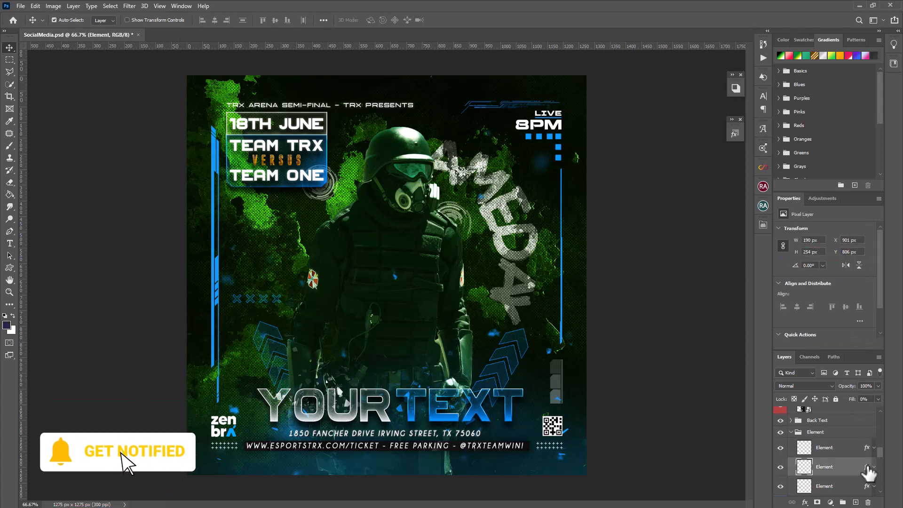
double_click(868, 473)
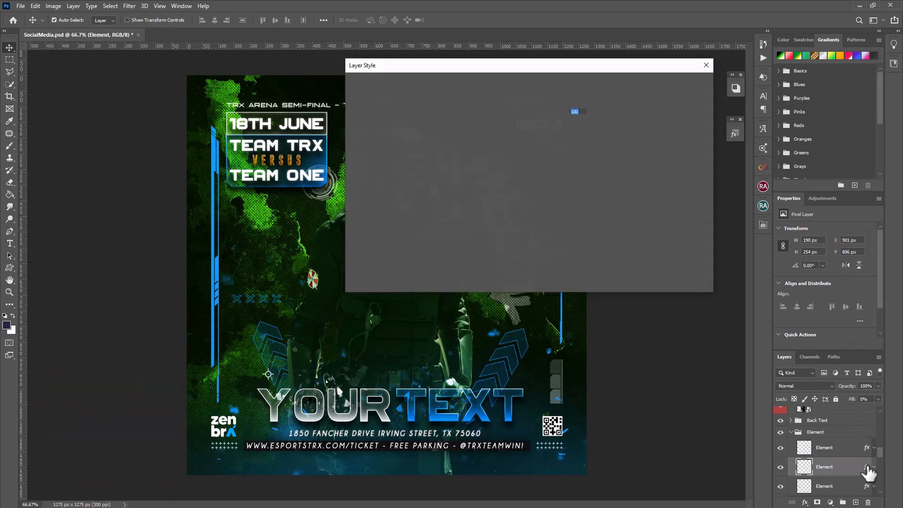
click(380, 196)
mouse_move(515, 66)
mouse_down()
mouse_move(739, 72)
mouse_move(746, 54)
mouse_up()
click(804, 100)
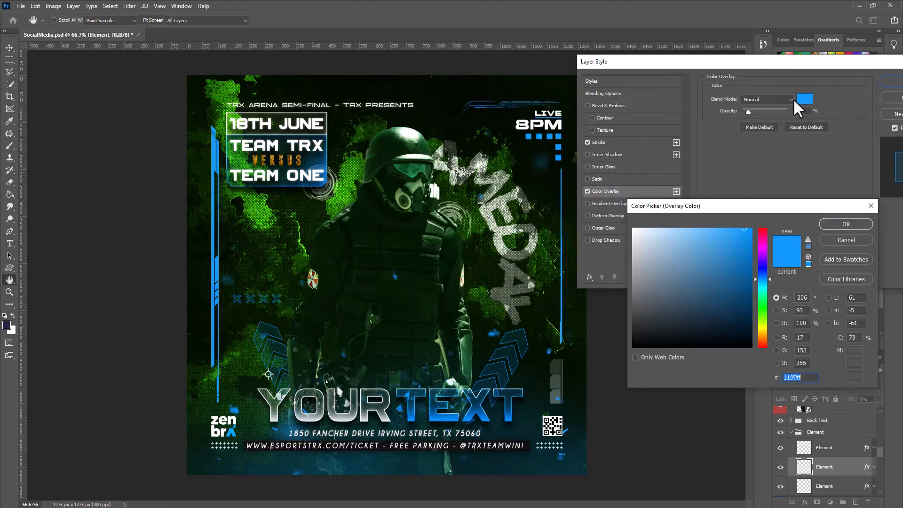
click(762, 318)
key(Return)
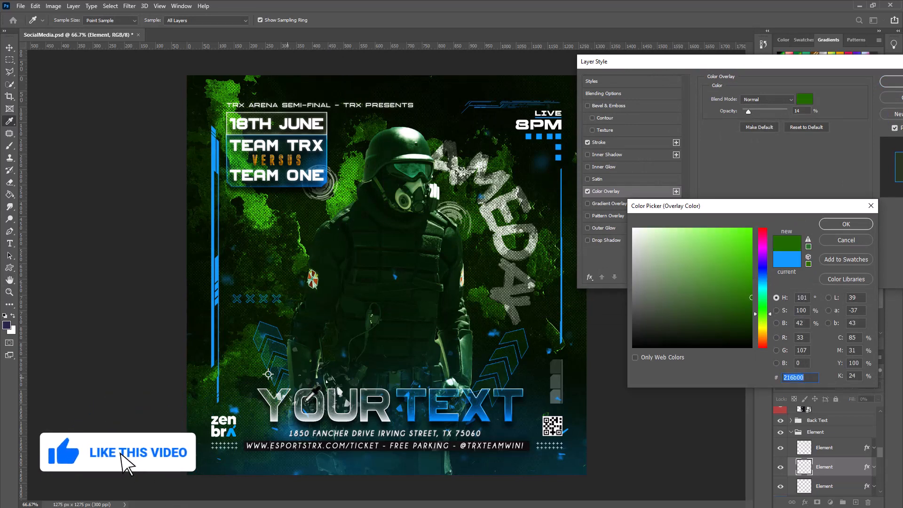
click(845, 224)
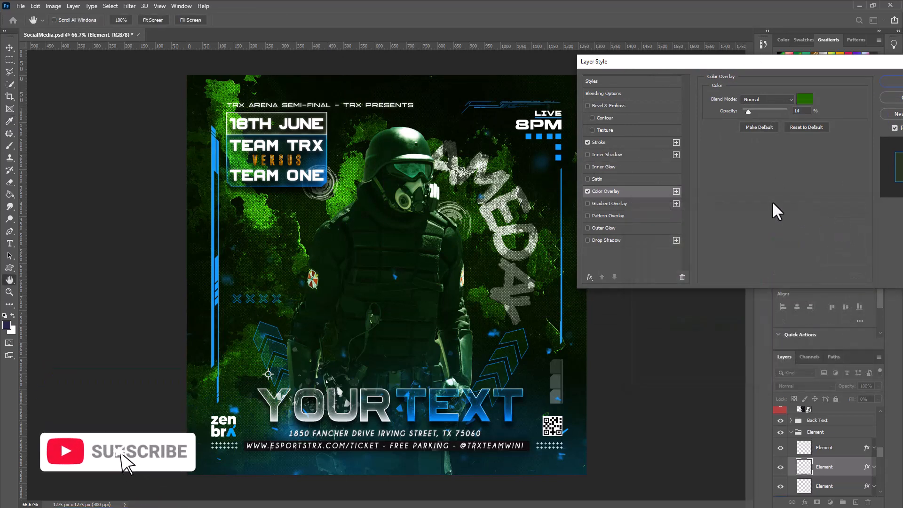
Change the Stroke color of the flyer's right-hand arrow Element layer to lime green (#a3f603) and apply the layer style
click(599, 142)
click(730, 167)
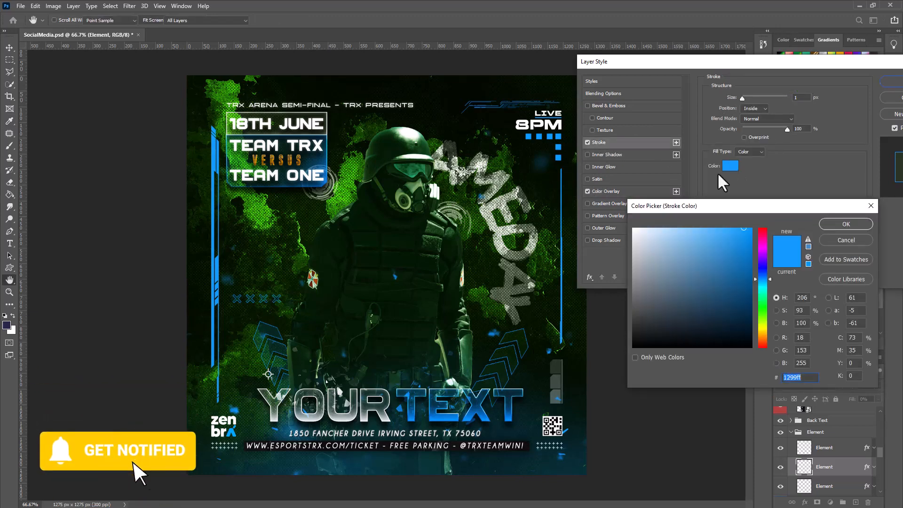
click(761, 322)
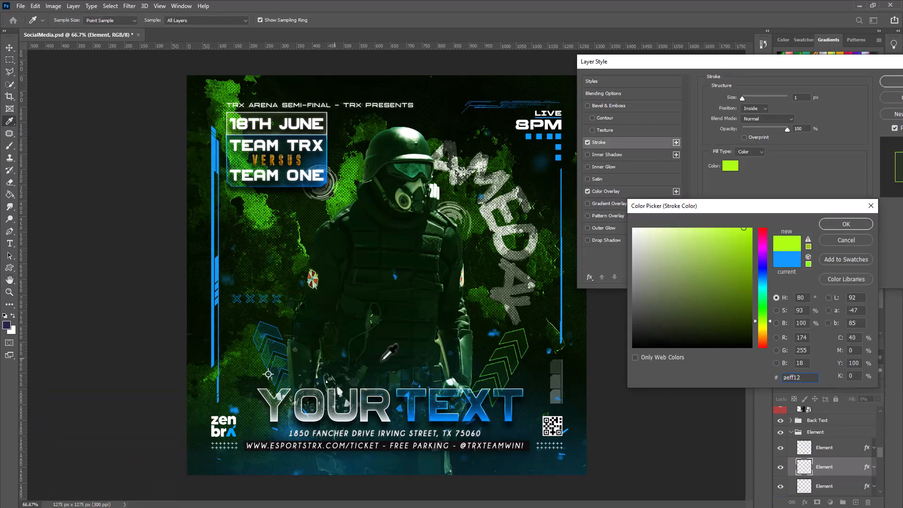
click(749, 286)
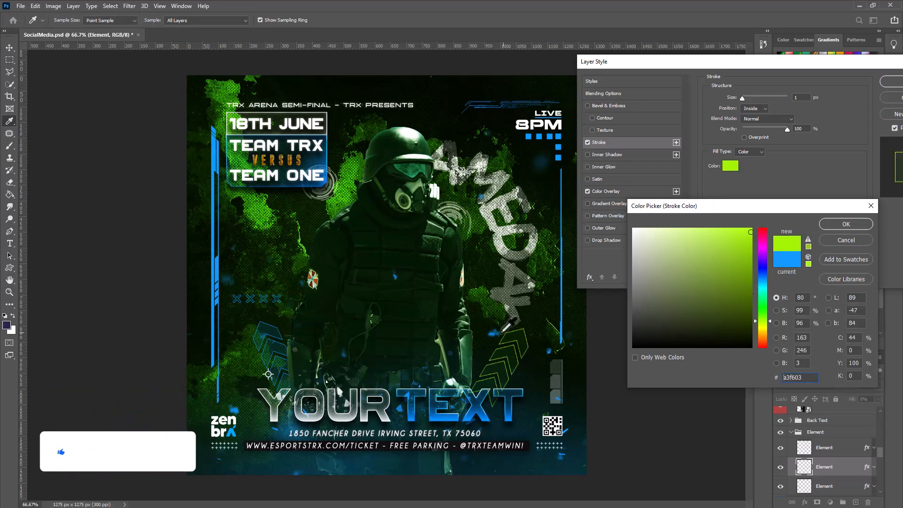
click(853, 227)
drag(860, 66, 713, 66)
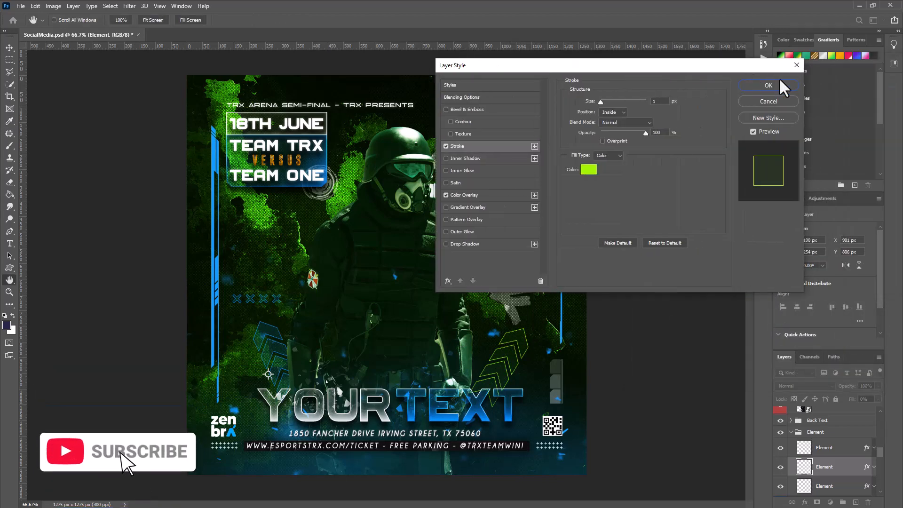
click(778, 85)
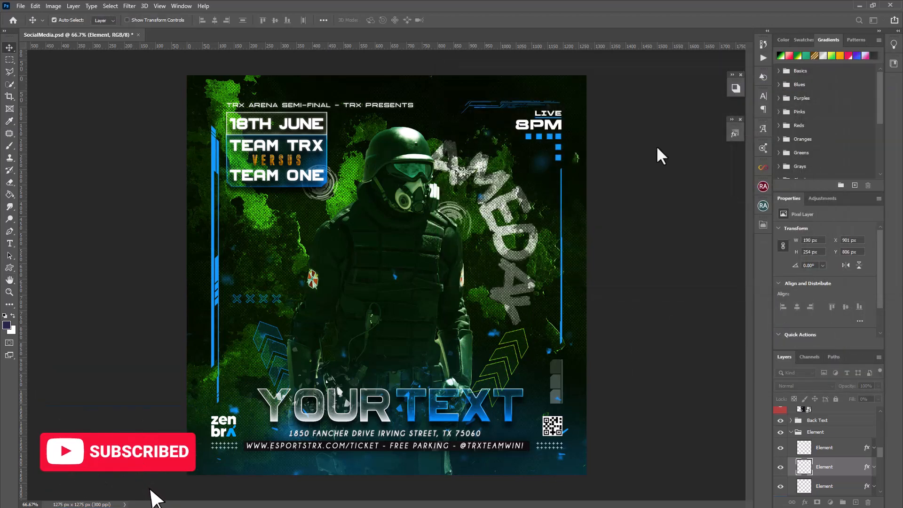
Copy the right-hand arrow's layer style and paste it onto the left-hand arrow and the row-of-crosses Element layers
right_click(865, 470)
click(849, 402)
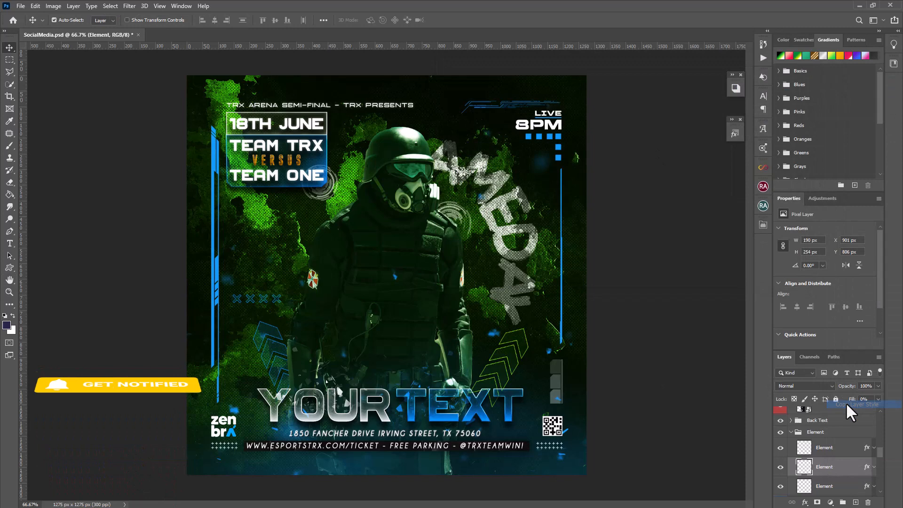
click(861, 449)
right_click(867, 448)
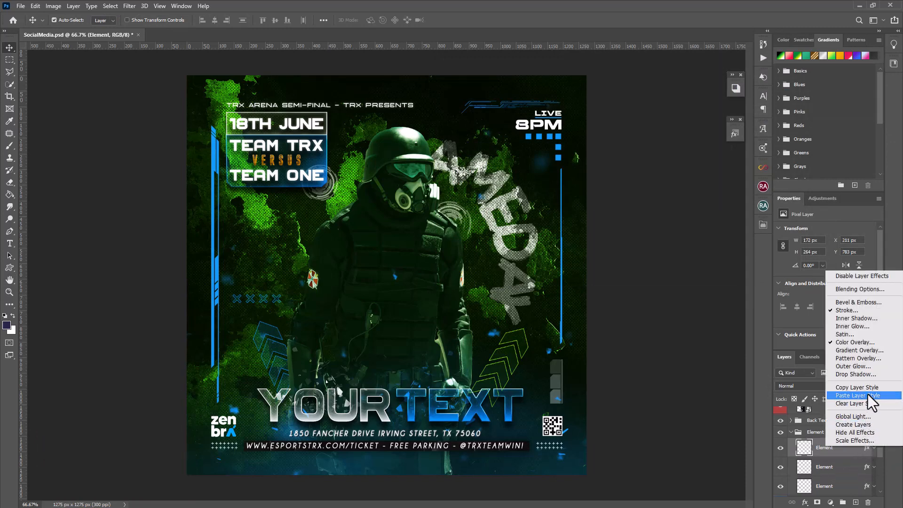
click(868, 395)
click(857, 488)
right_click(864, 484)
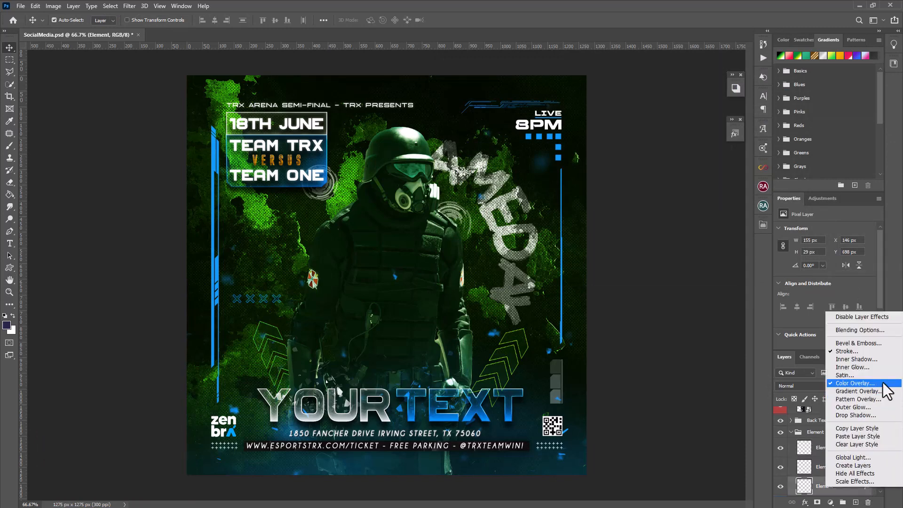
click(858, 435)
Paste the copied layer style onto the Element layers of the small squares below 8PM and the flyer's left vertical bar
scroll(860, 478, down, 2)
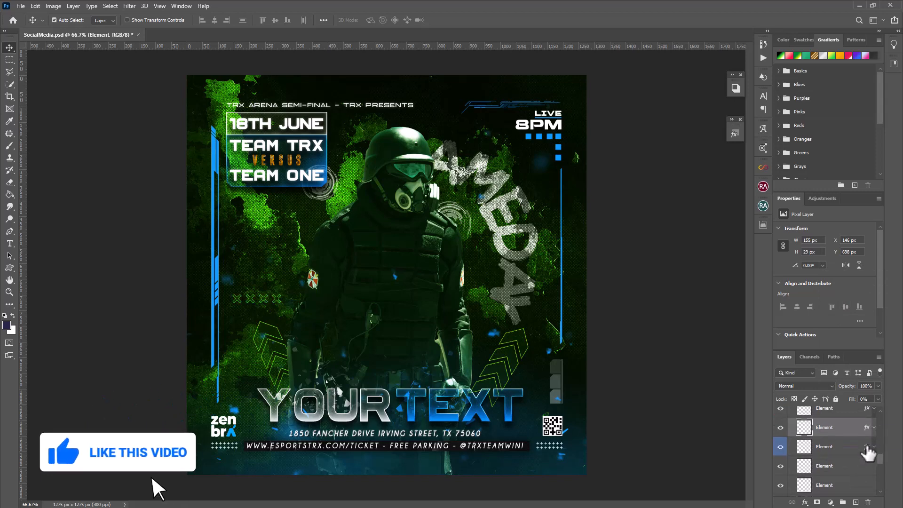
click(860, 447)
right_click(866, 446)
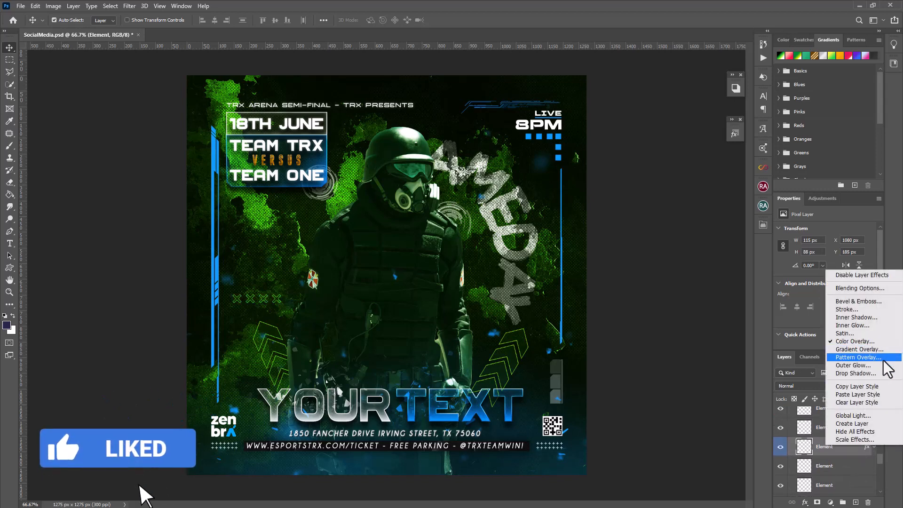
click(857, 394)
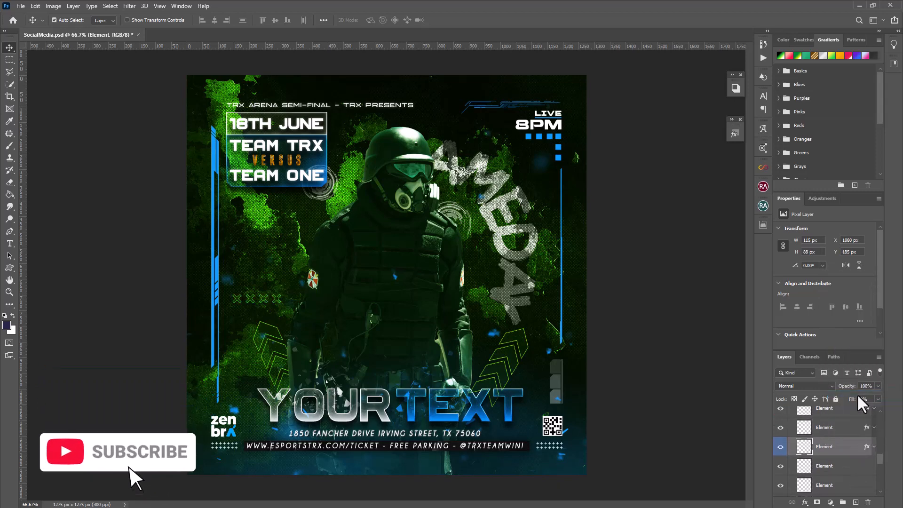
click(853, 470)
click(780, 466)
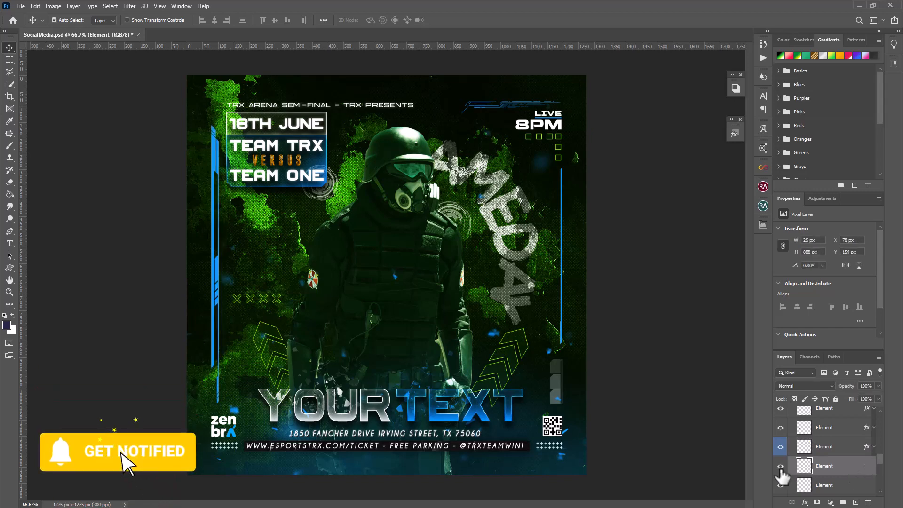
right_click(862, 470)
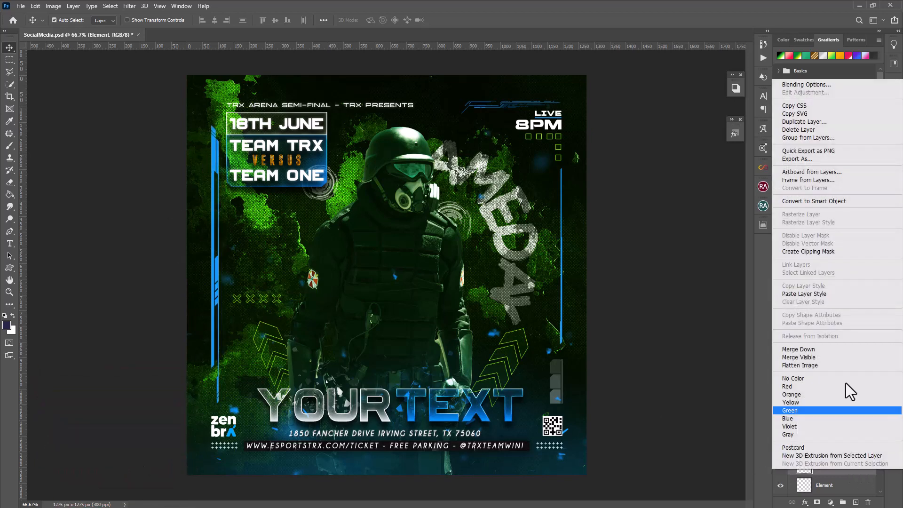
click(818, 294)
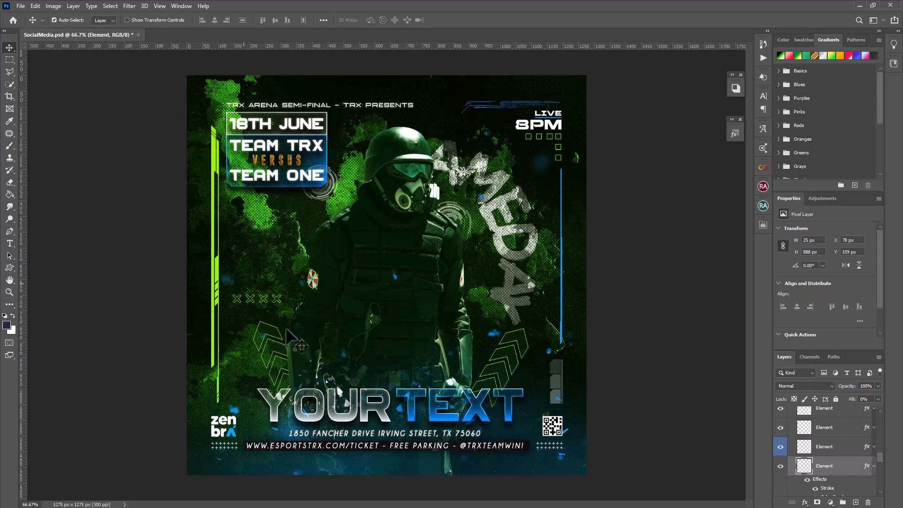
Select the remaining Element layers down to the Background group and paste the copied green layer style onto them
scroll(863, 472, down, 1)
click(874, 443)
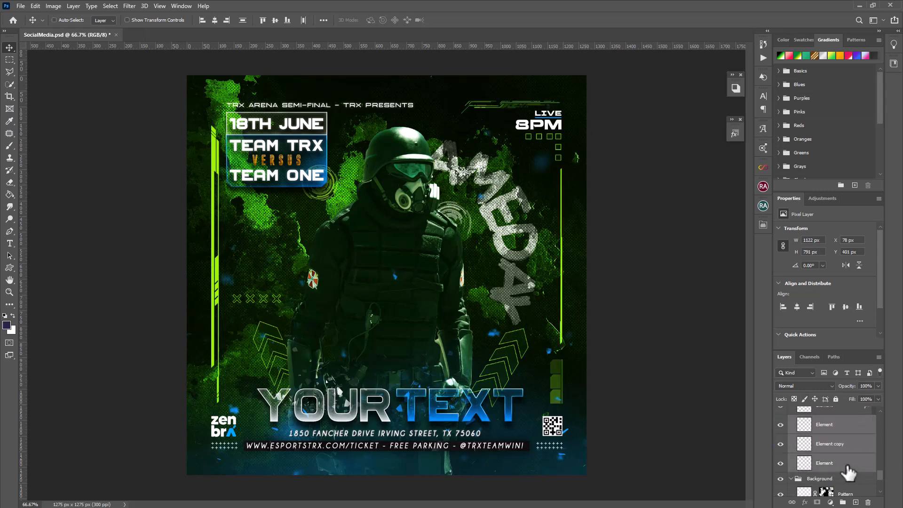
right_click(847, 466)
click(811, 289)
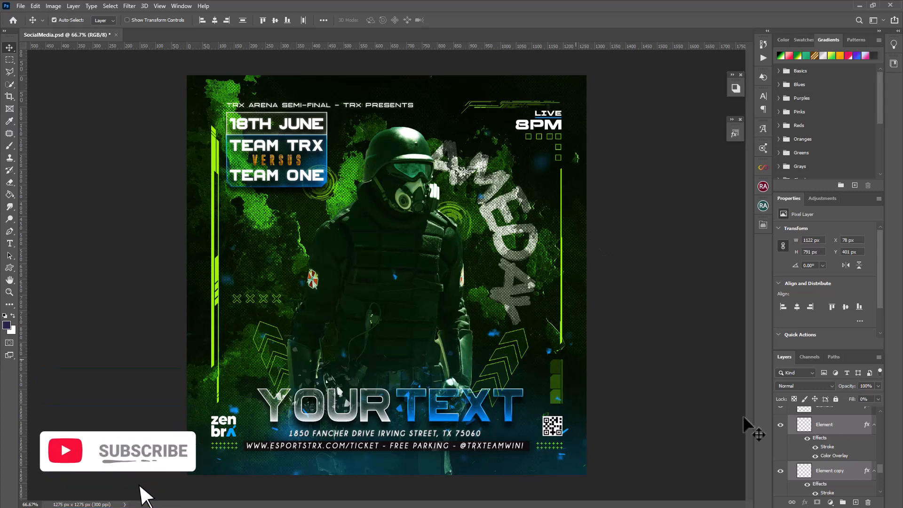
scroll(862, 487, down, 5)
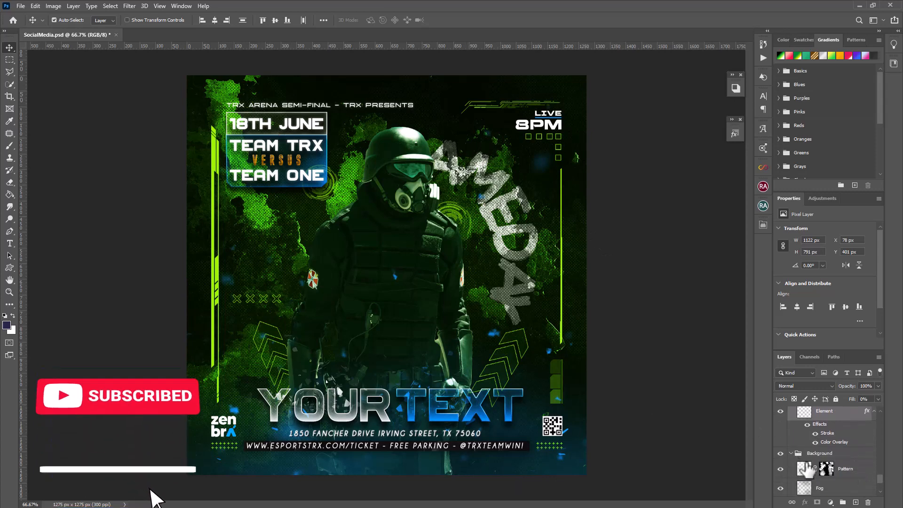
scroll(809, 475, up, 5)
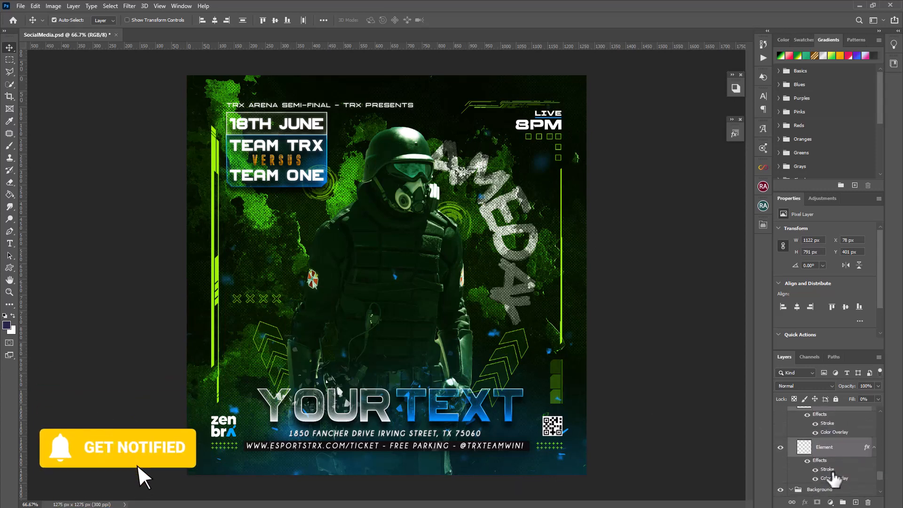
Recolor the 0% stop of the "text" title layer's Gradient Overlay with the lime green sampled from the flyer's left vertical bar
click(411, 403)
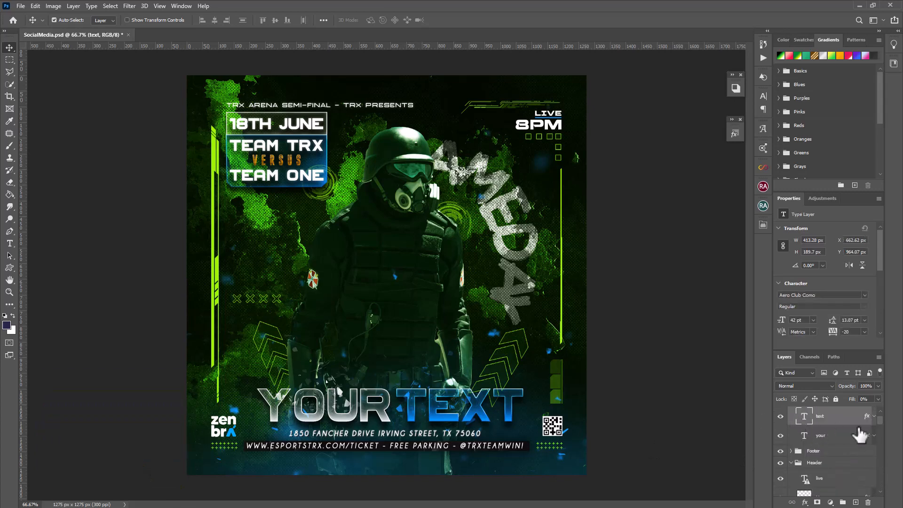
click(805, 503)
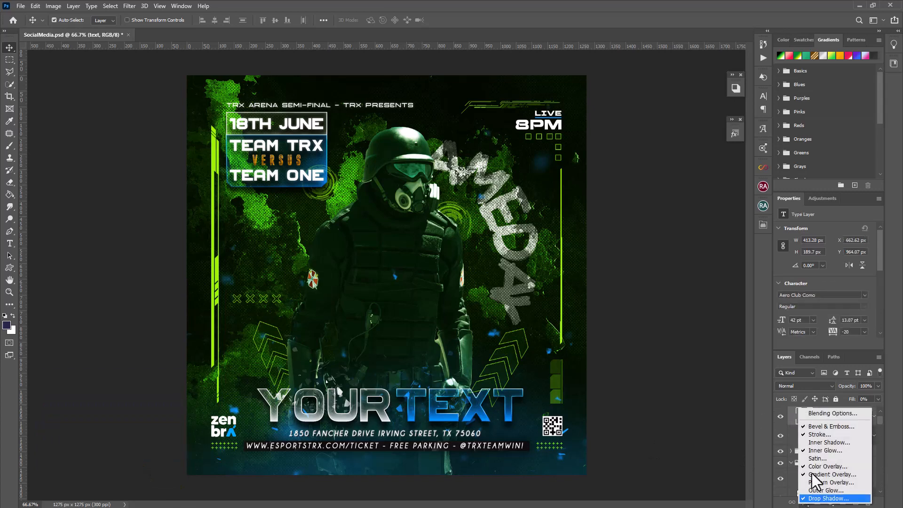
click(828, 413)
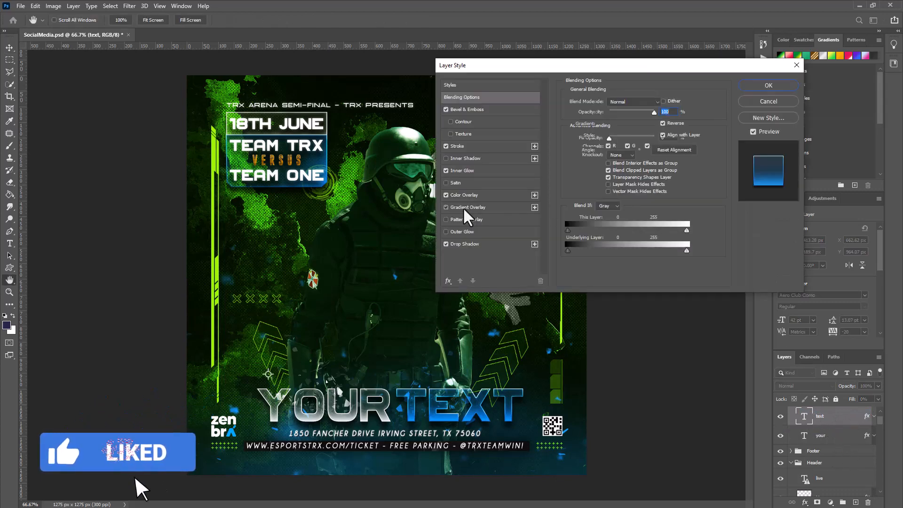
click(462, 207)
click(642, 121)
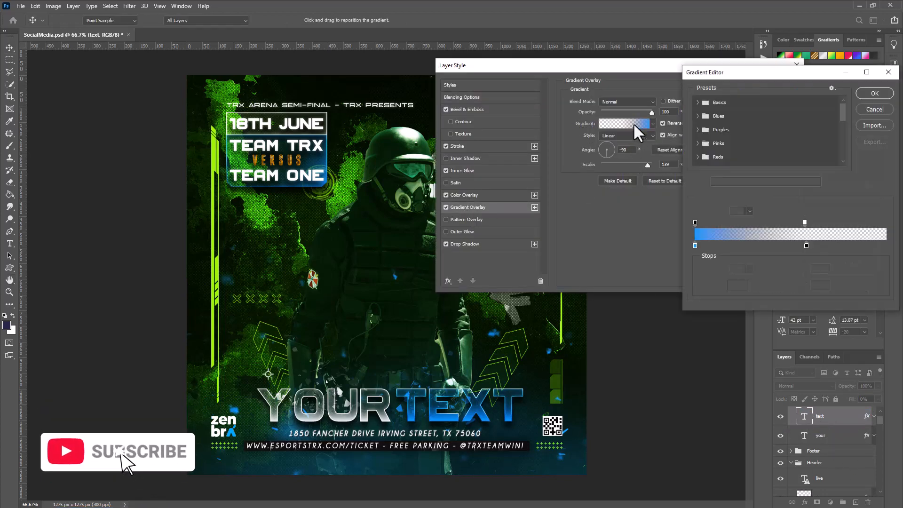
click(695, 245)
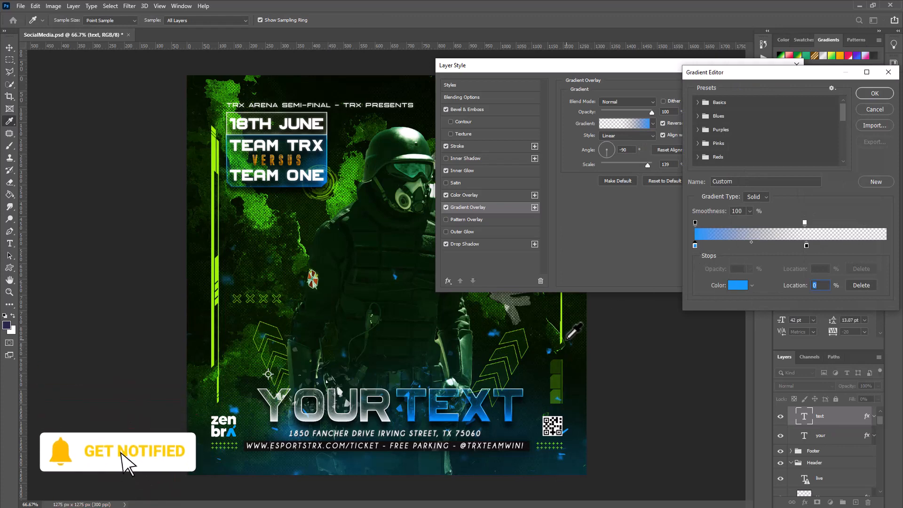
click(738, 285)
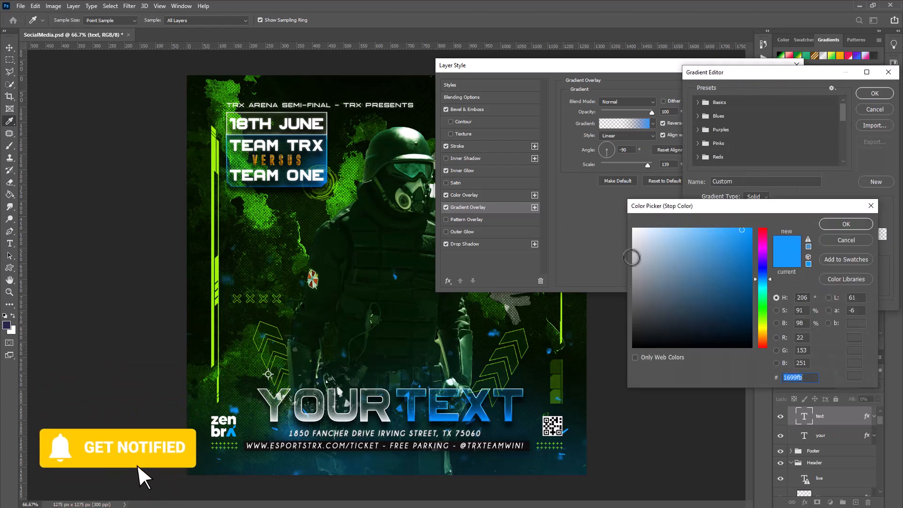
click(218, 271)
key(Return)
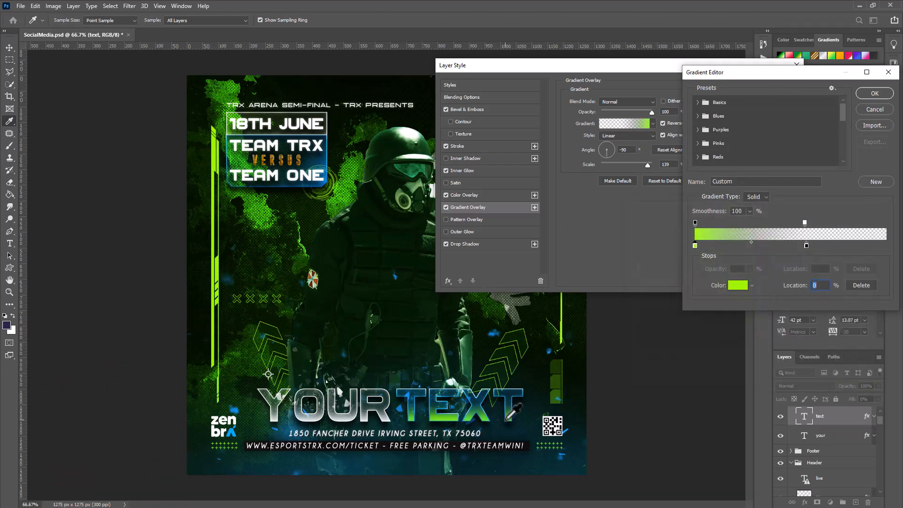
click(875, 95)
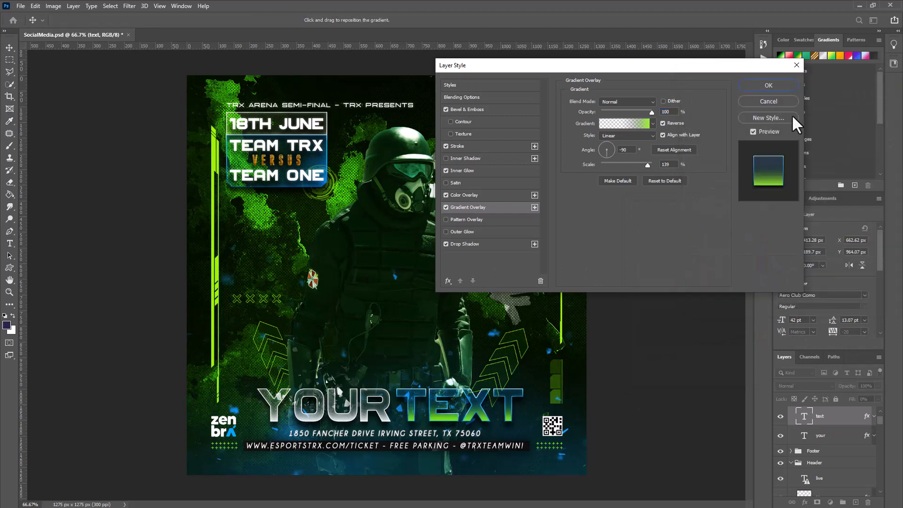
Set the "text" layer's Color Overlay to lime green (#9ff400) sampled from the left vertical bar
click(462, 197)
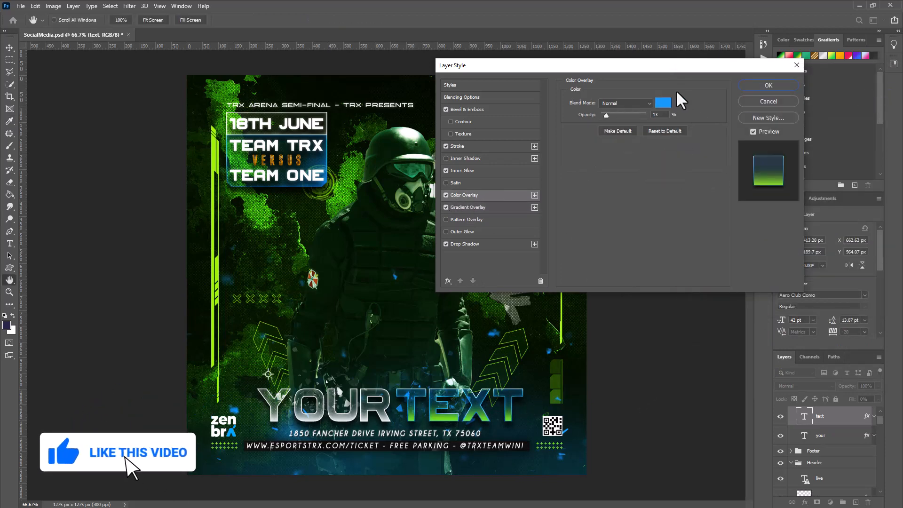
click(662, 104)
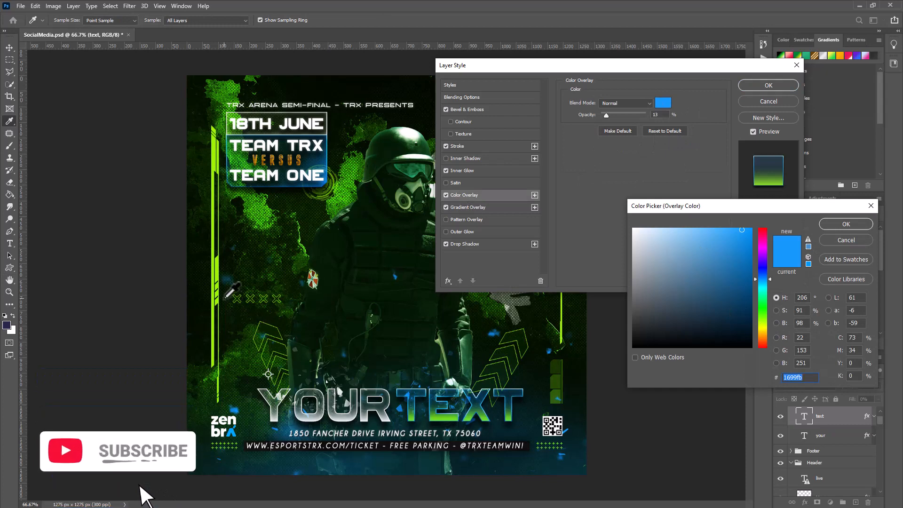
click(214, 334)
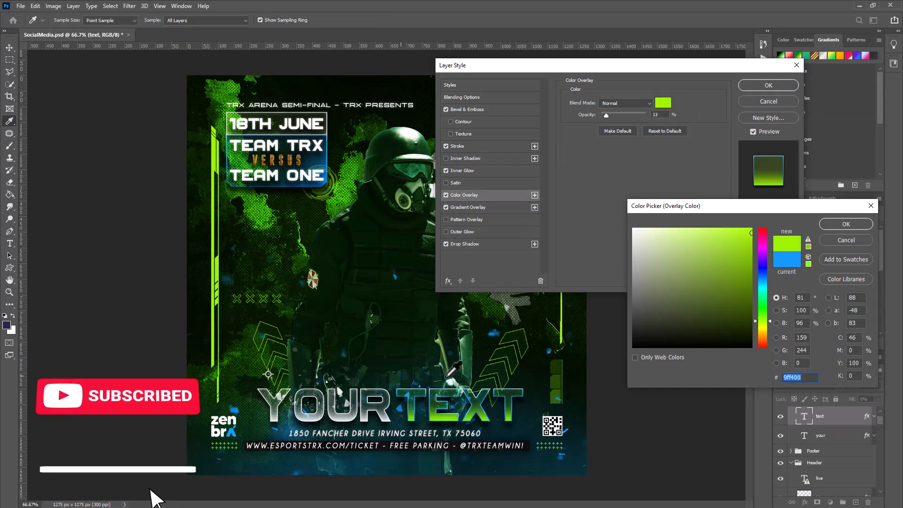
click(852, 226)
Set the "text" layer's Inner Glow color to lime green (#a1f500) sampled from the left vertical bar
click(467, 170)
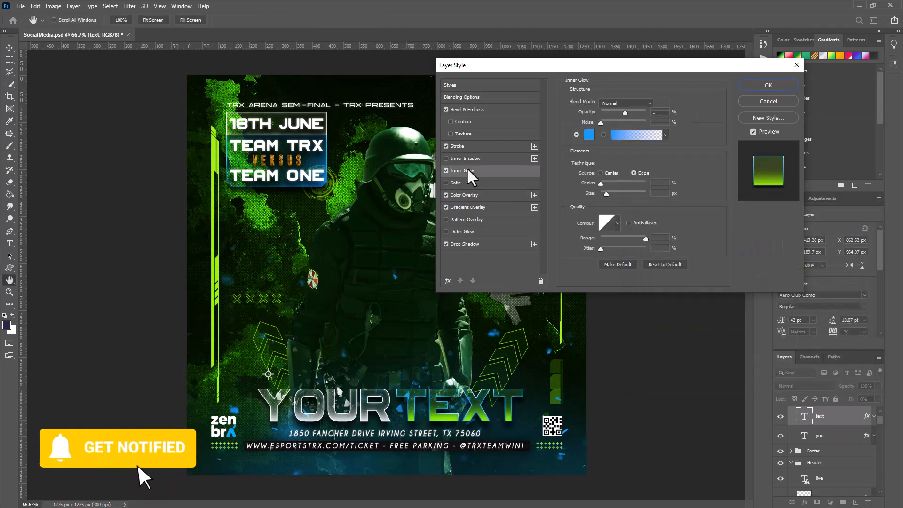
click(588, 134)
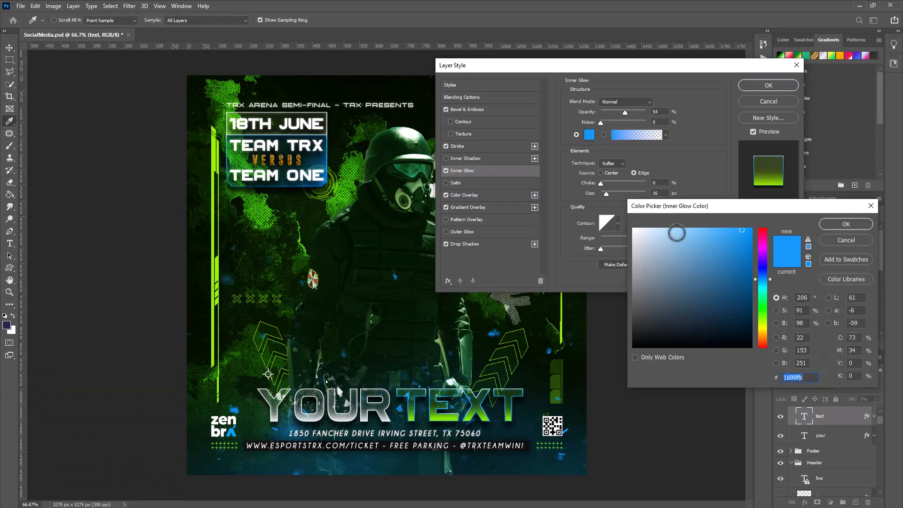
click(214, 362)
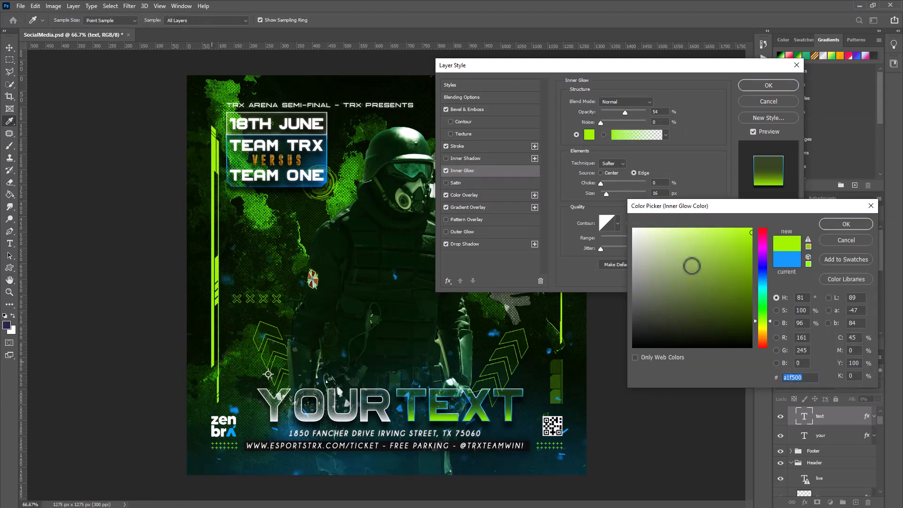
click(843, 225)
Recolor the 100% stop of the "text" layer's Stroke gradient lime green (#9ef200), sampled from the flyer's left vertical bar
click(461, 145)
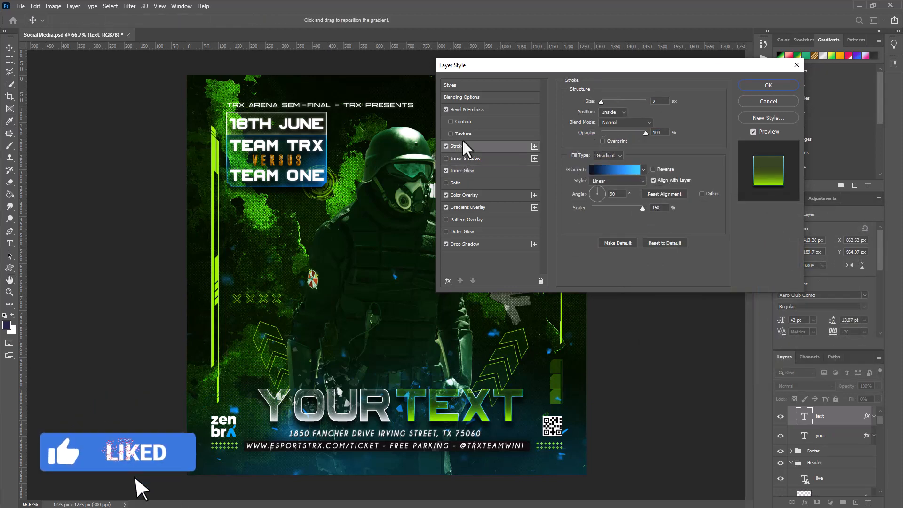
click(616, 170)
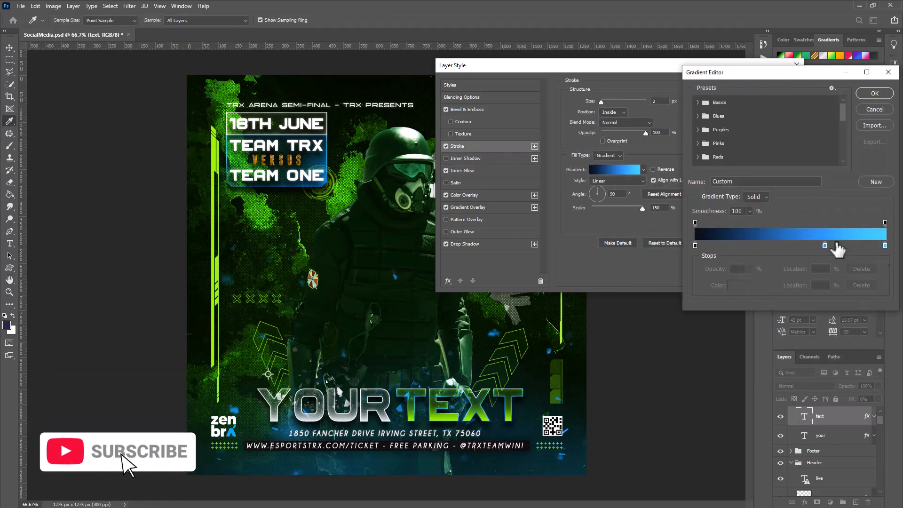
click(884, 245)
click(738, 285)
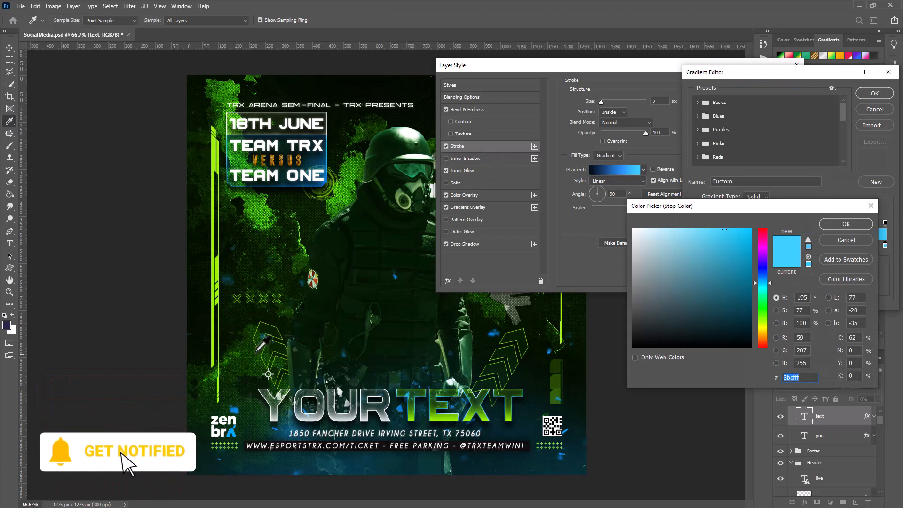
click(218, 275)
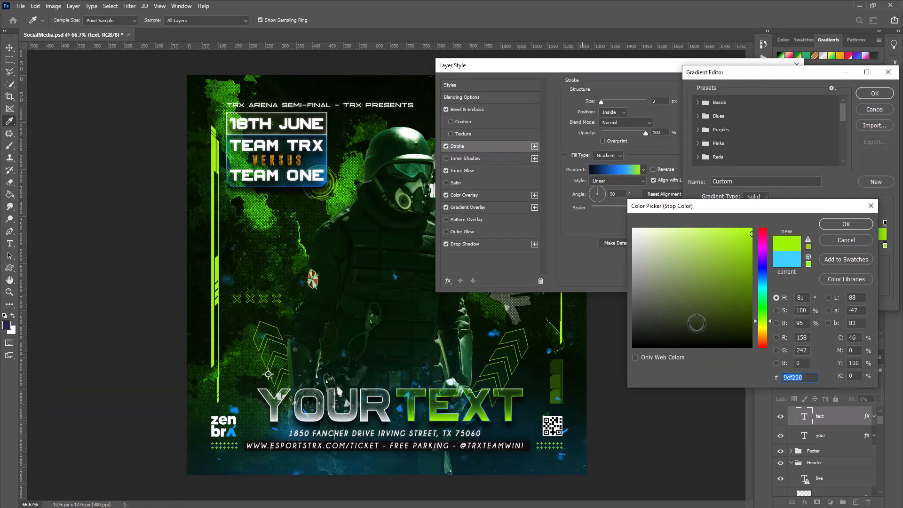
click(847, 225)
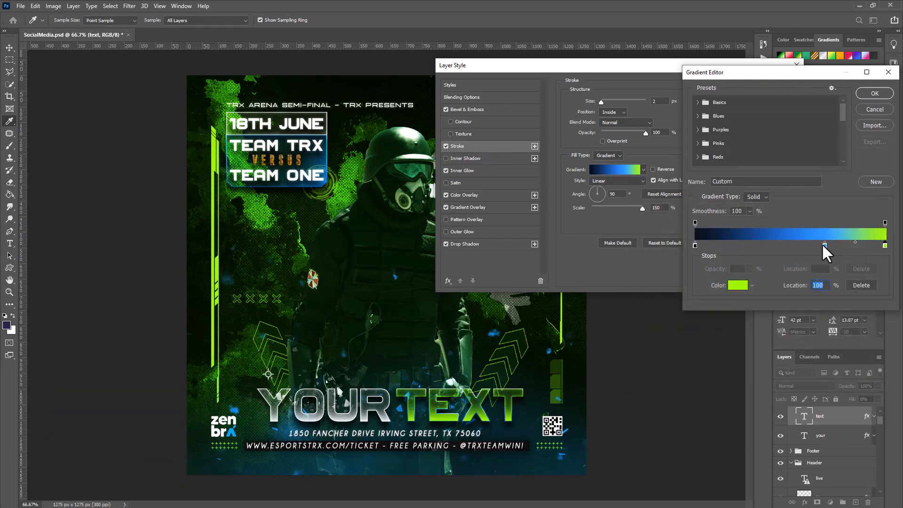
Recolor the 68% stop of the Stroke gradient a darker green and apply the "text" layer's style
click(824, 245)
click(736, 286)
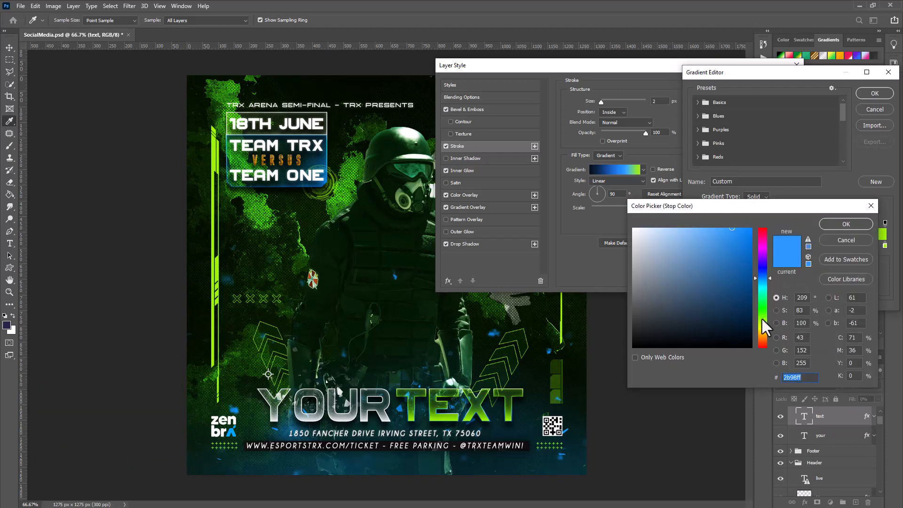
click(761, 318)
click(742, 271)
click(846, 224)
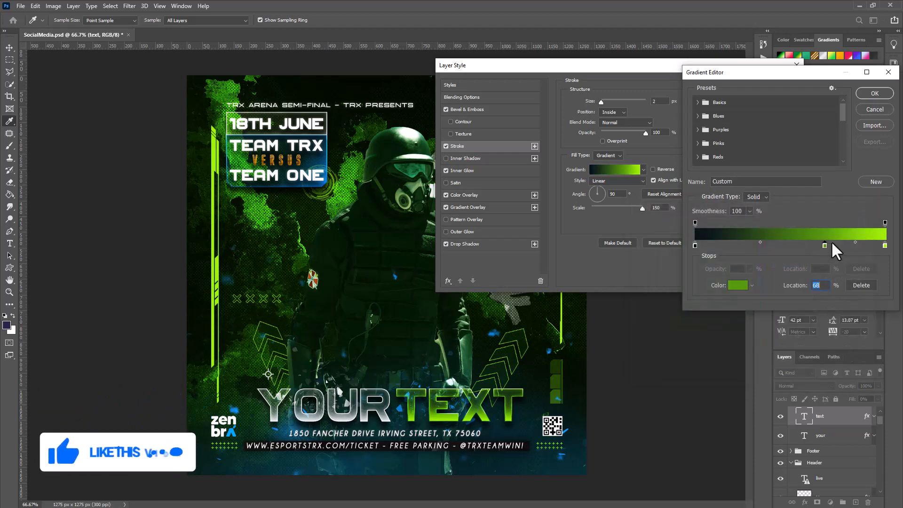
click(871, 94)
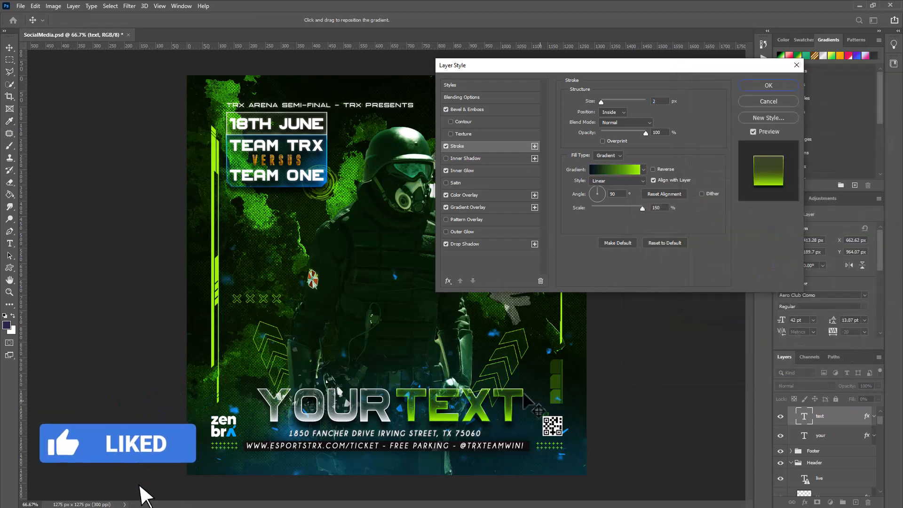
click(788, 84)
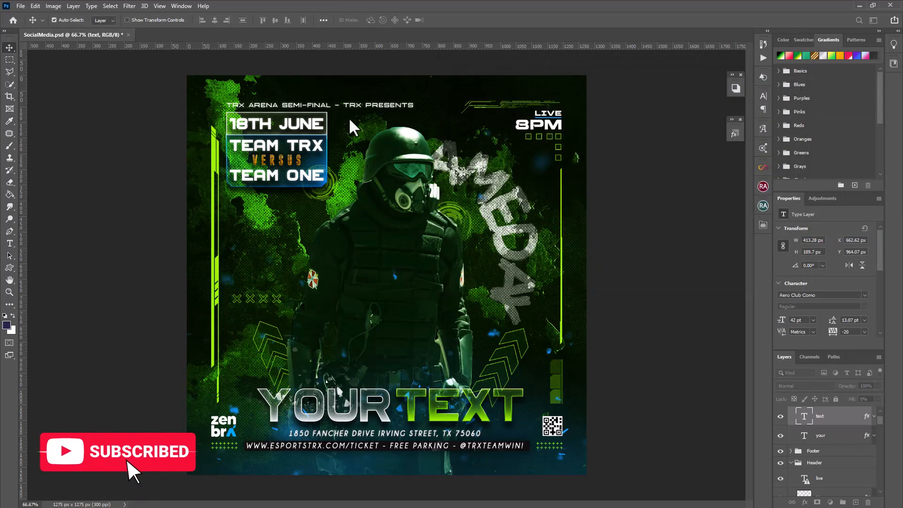
Locate the Front Fog group, check its effect by hiding and showing it, and add a lime green Color Overlay to it
scroll(851, 470, up, 1)
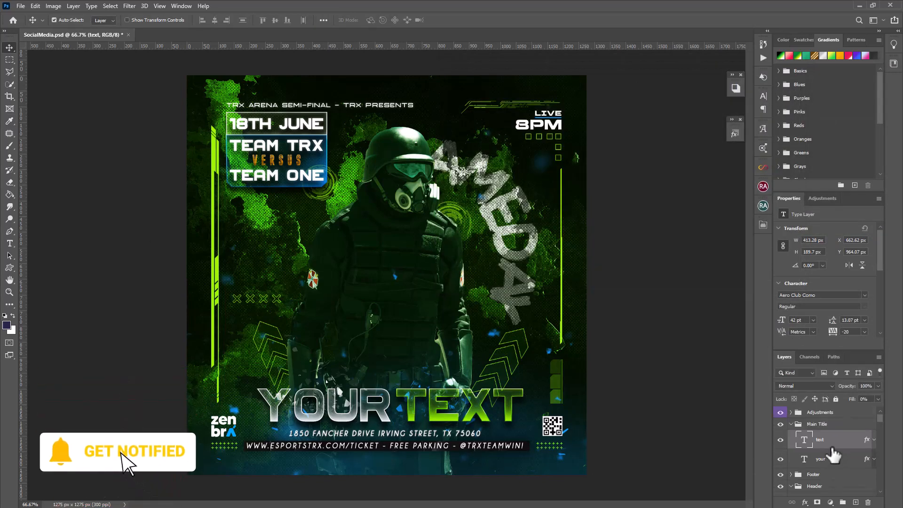
scroll(832, 456, down, 5)
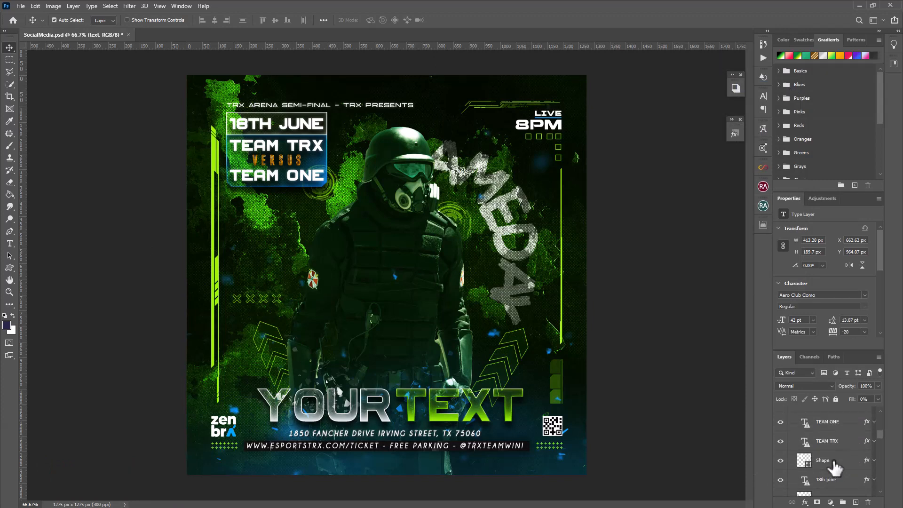
scroll(834, 467, down, 2)
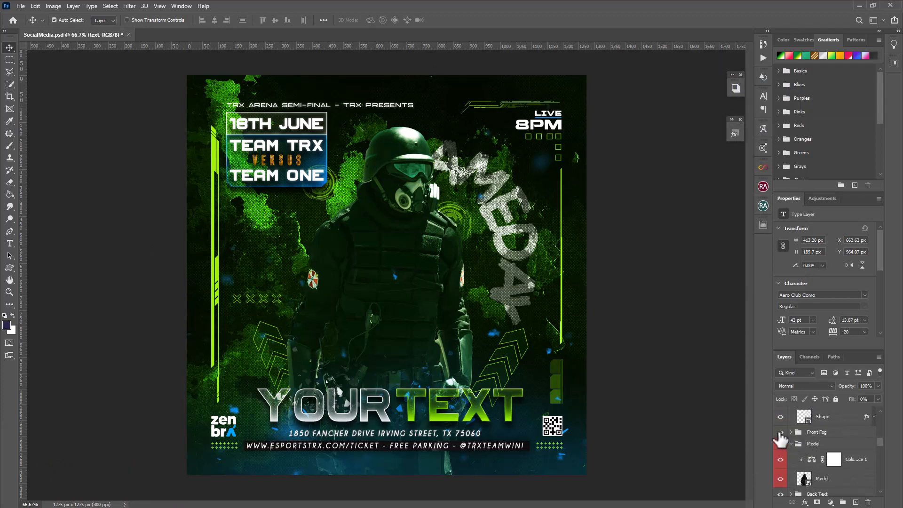
click(779, 432)
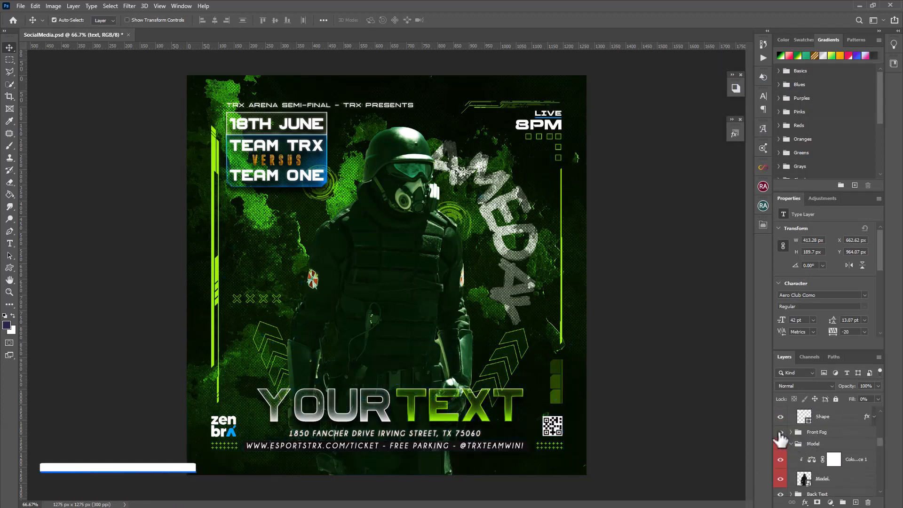
click(779, 432)
click(842, 432)
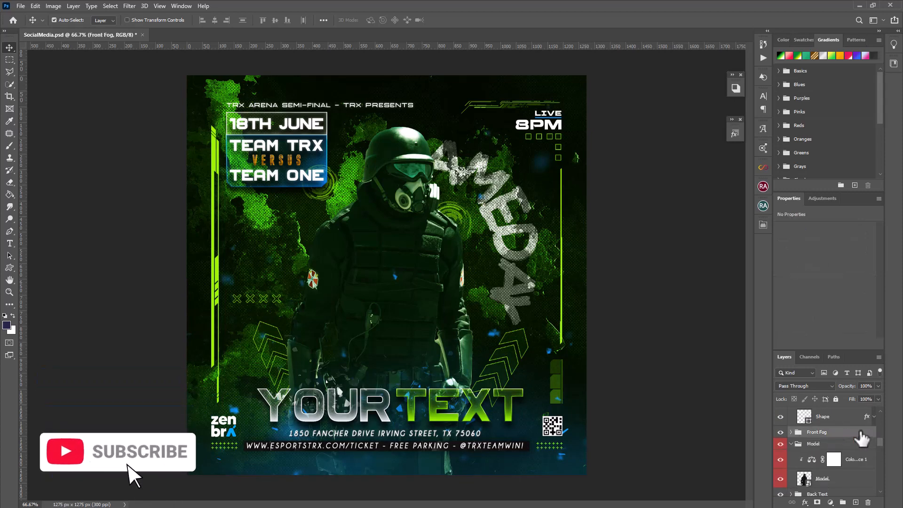
click(804, 502)
click(832, 416)
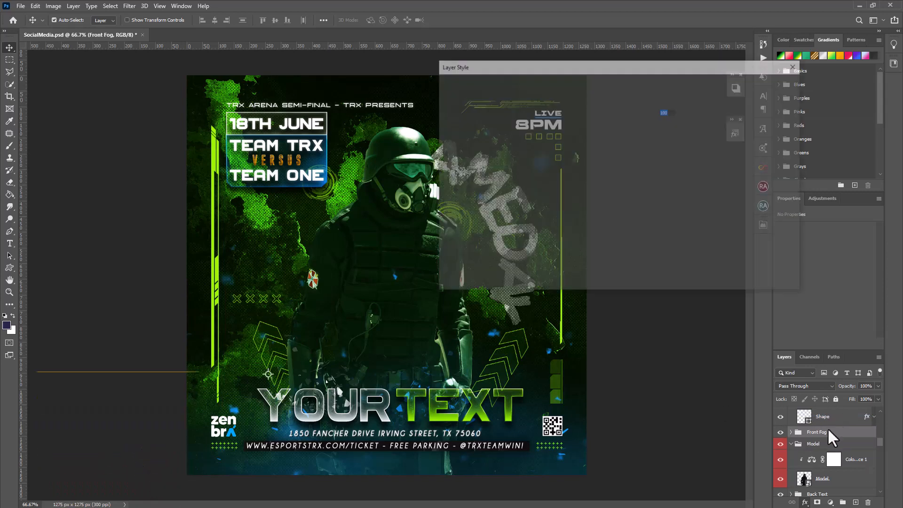
drag(548, 65, 703, 59)
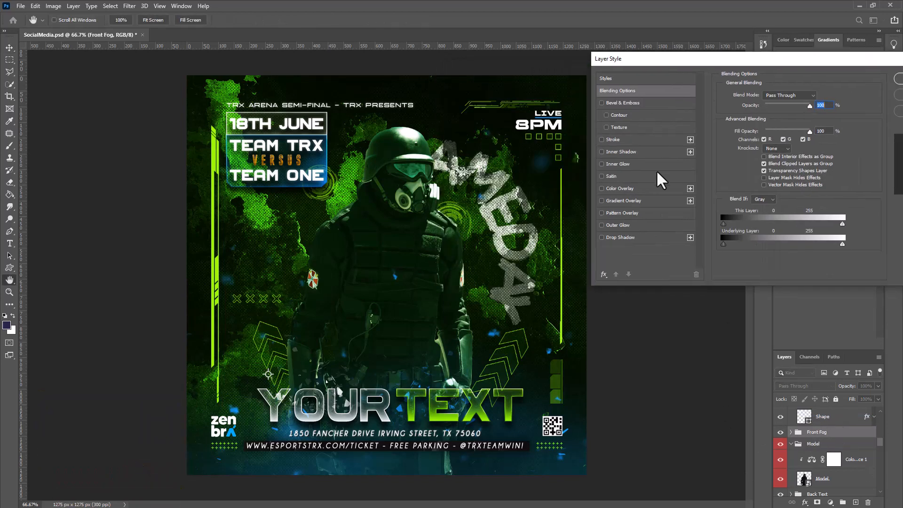
click(619, 187)
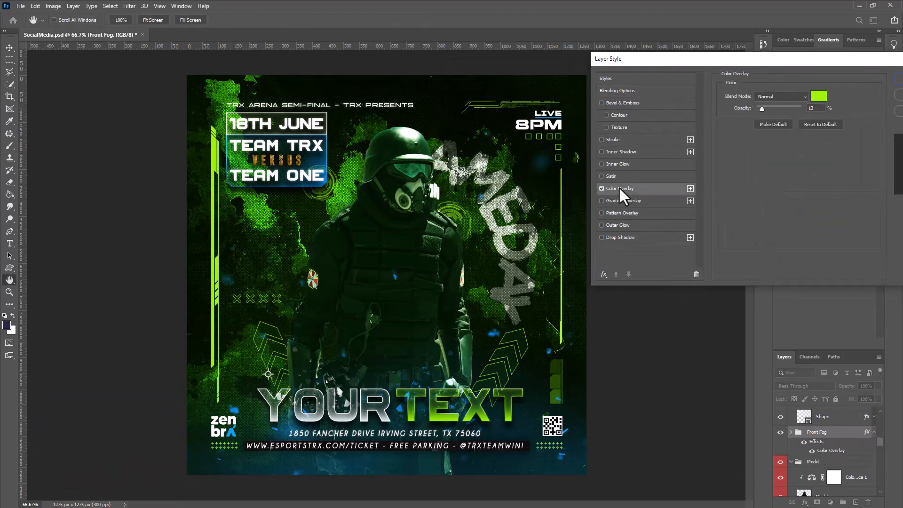
click(818, 99)
click(871, 202)
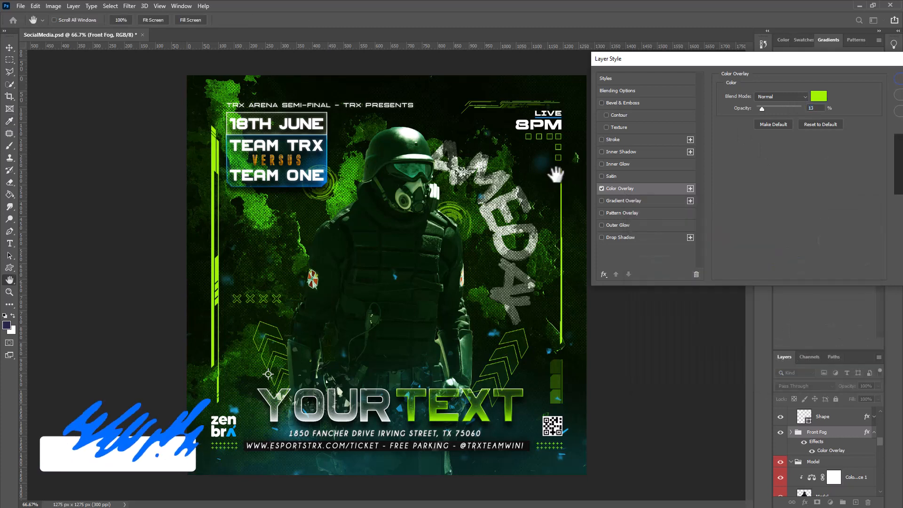
Set the Front Fog Color Overlay to Hard Light at 89% opacity, apply it, and reduce the group's opacity to 60%
click(790, 109)
drag(792, 109, 810, 112)
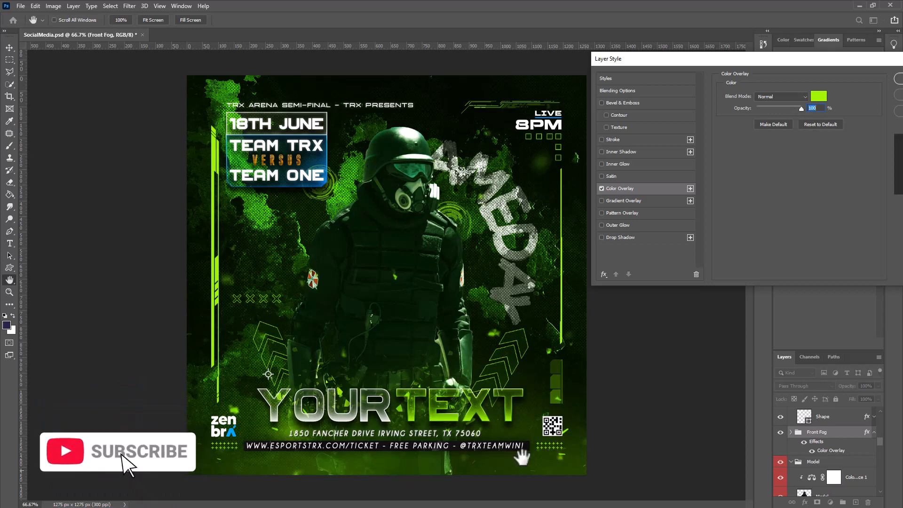
drag(802, 109, 796, 109)
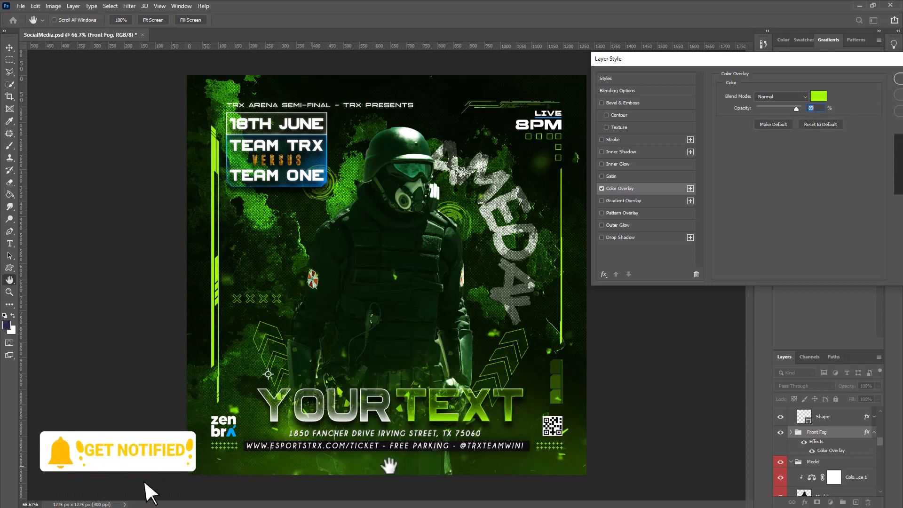
click(778, 96)
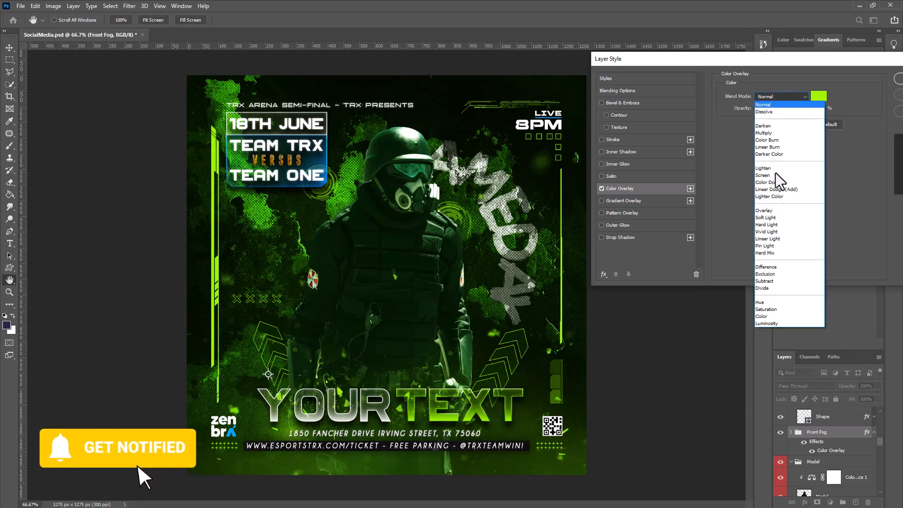
click(775, 225)
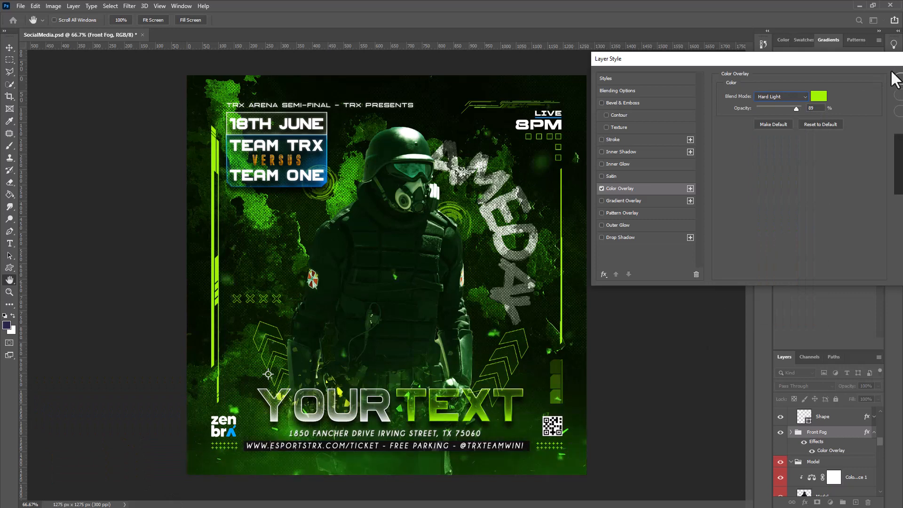
drag(883, 62, 697, 45)
click(737, 63)
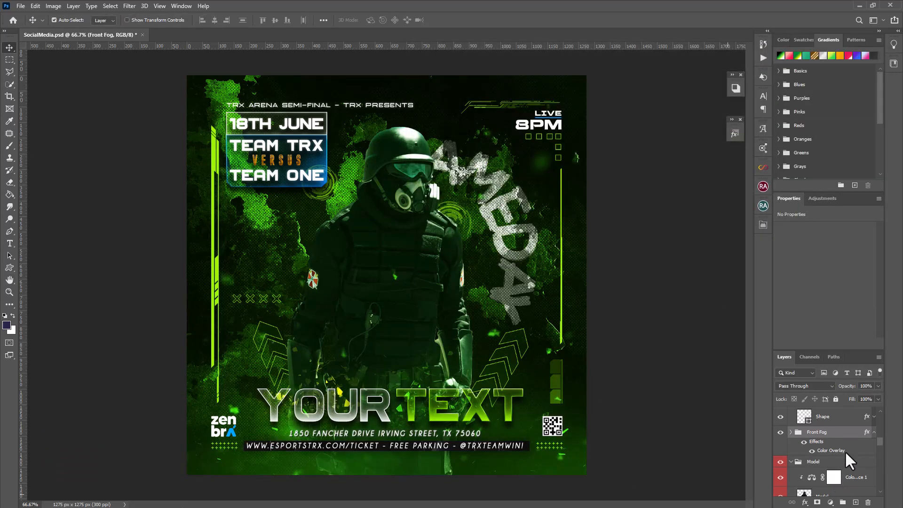
click(878, 386)
drag(877, 397, 859, 397)
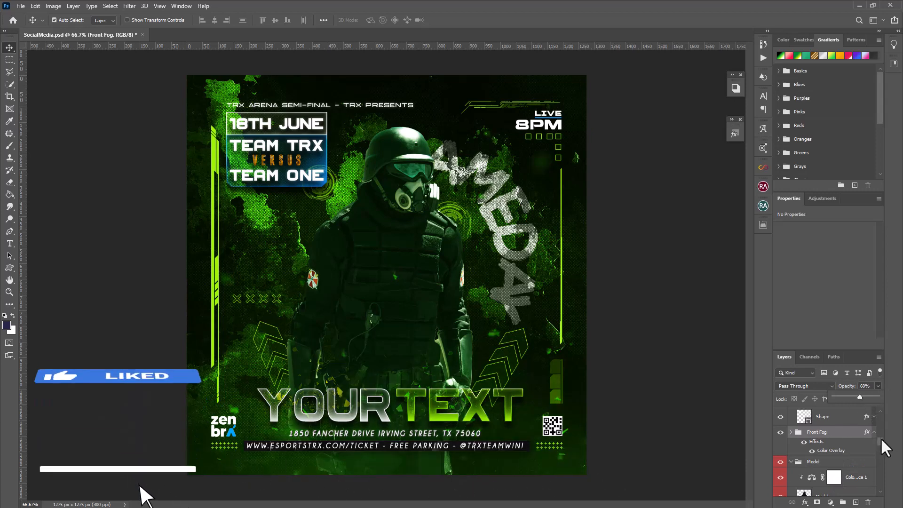
Expand the Footer group and hide its Your Logo layer
scroll(877, 447, up, 2)
scroll(873, 455, up, 3)
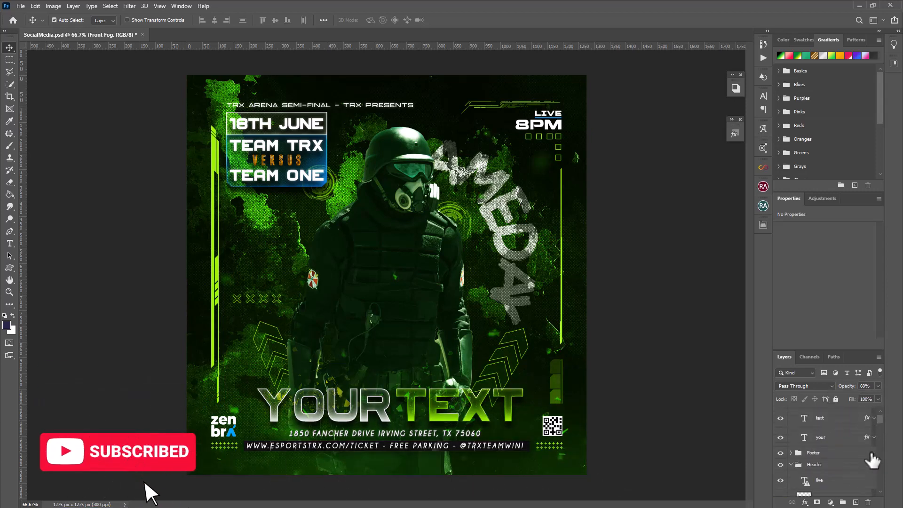
click(792, 451)
scroll(802, 459, down, 1)
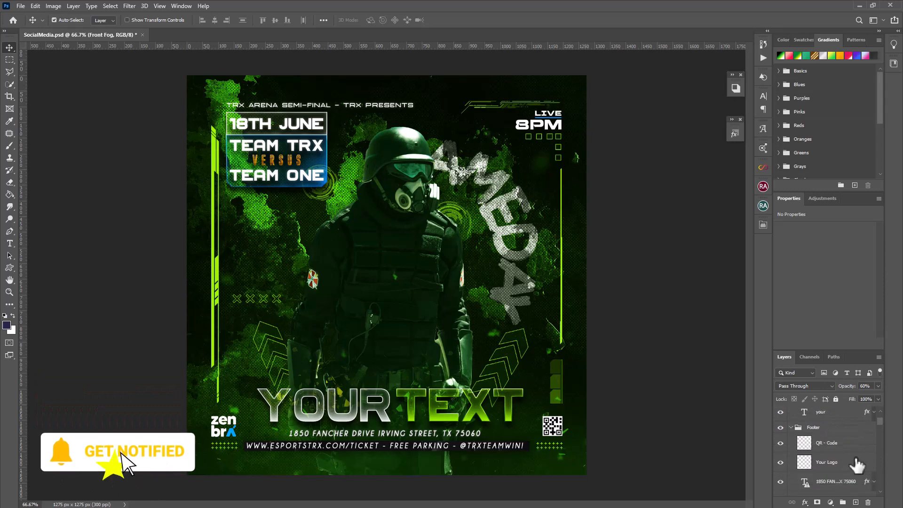
click(802, 462)
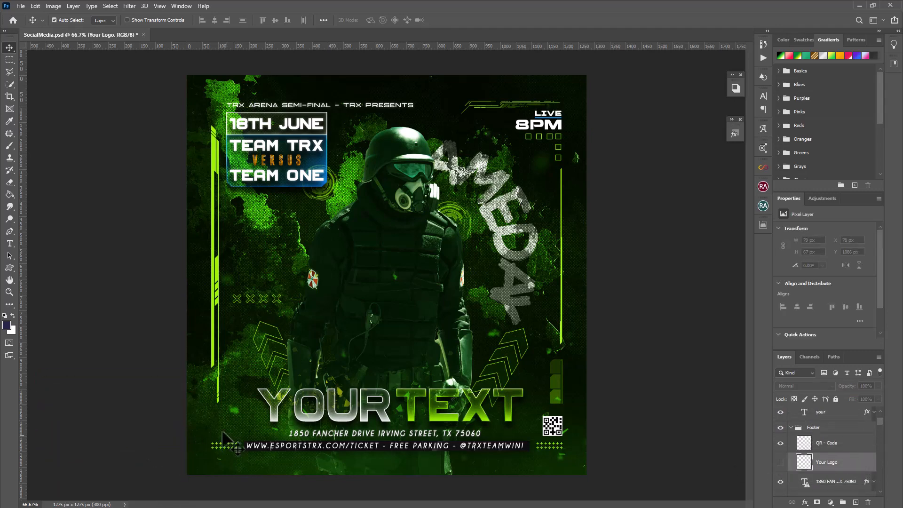
Open the Rogue logo image pngwing.com (6).png from the pubg png pack folder
click(21, 6)
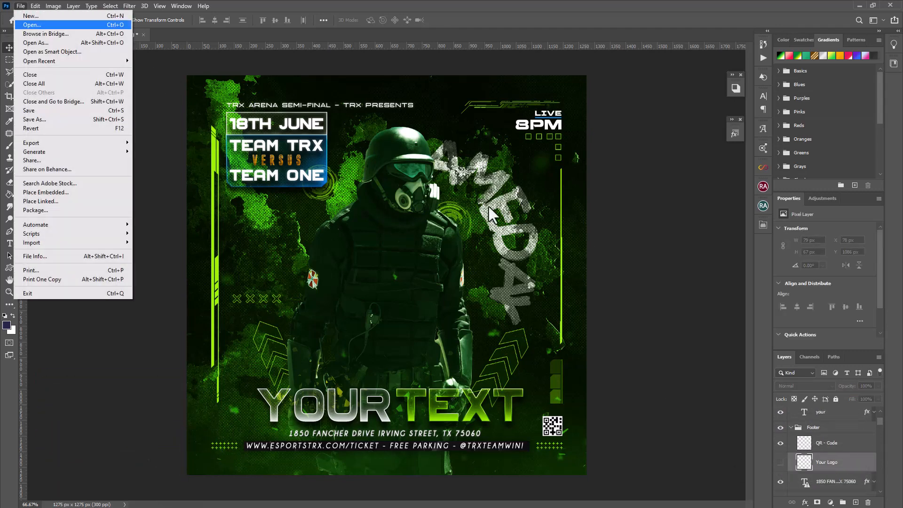
click(28, 24)
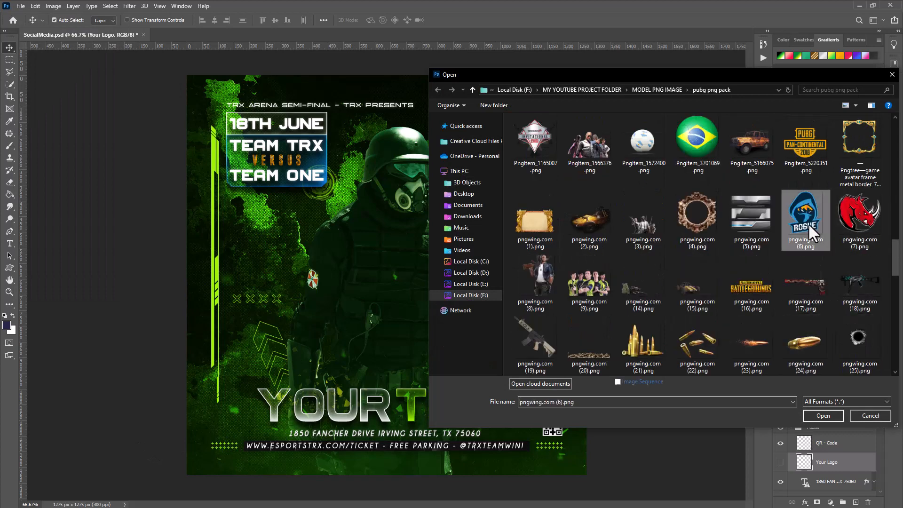
click(822, 416)
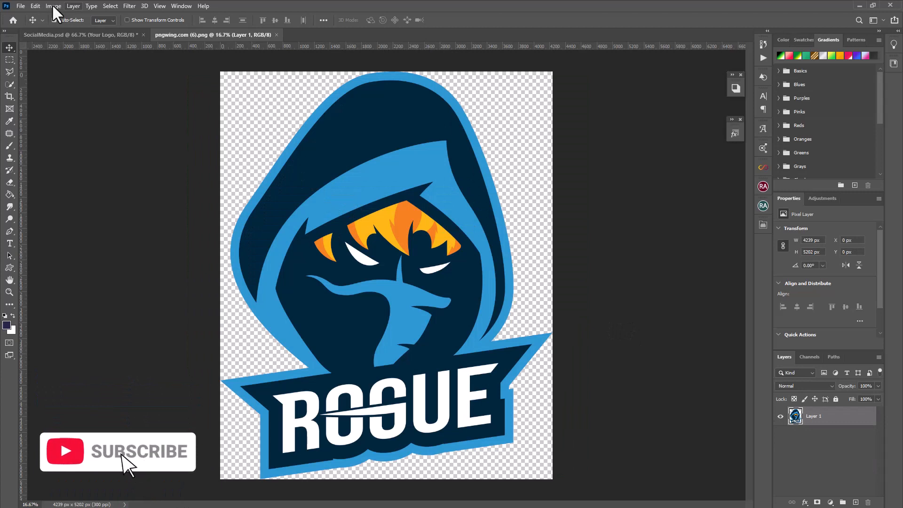
Resize the logo image to a width of 200 pixels
click(51, 4)
click(67, 80)
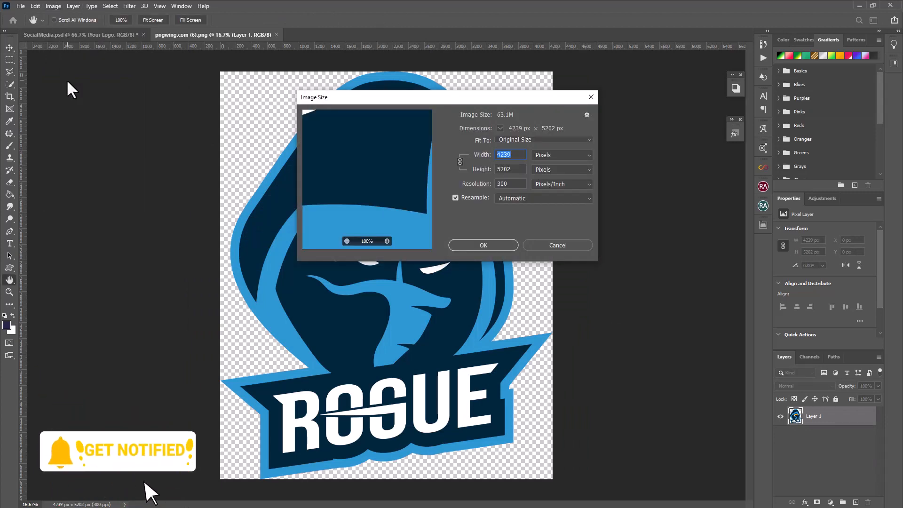
text(200)
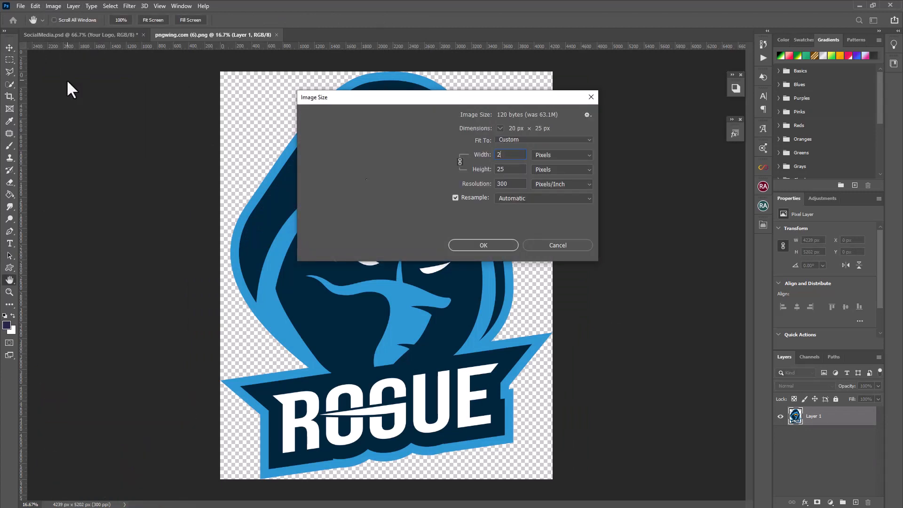
click(477, 245)
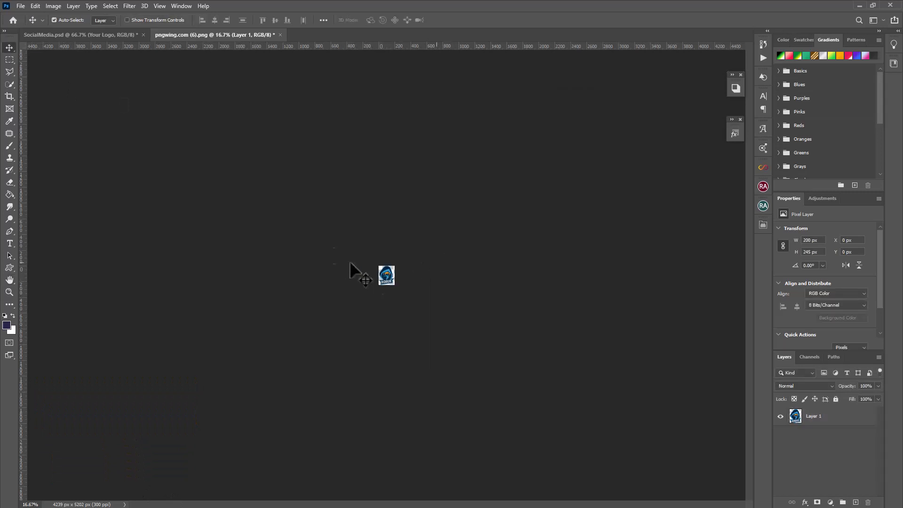
Copy the Rogue logo from its own document into SocialMedia.psd and place it in the flyer's lower-left corner
click(350, 263)
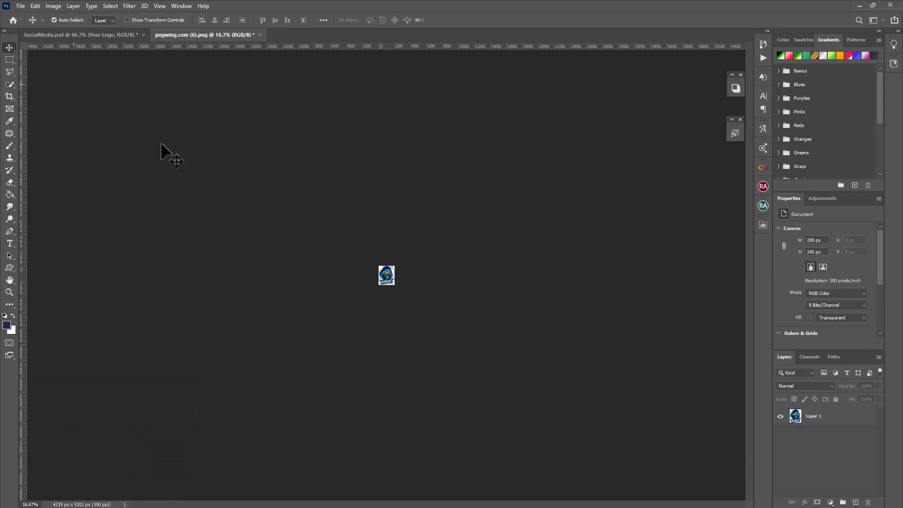
drag(384, 277, 263, 168)
drag(126, 34, 125, 34)
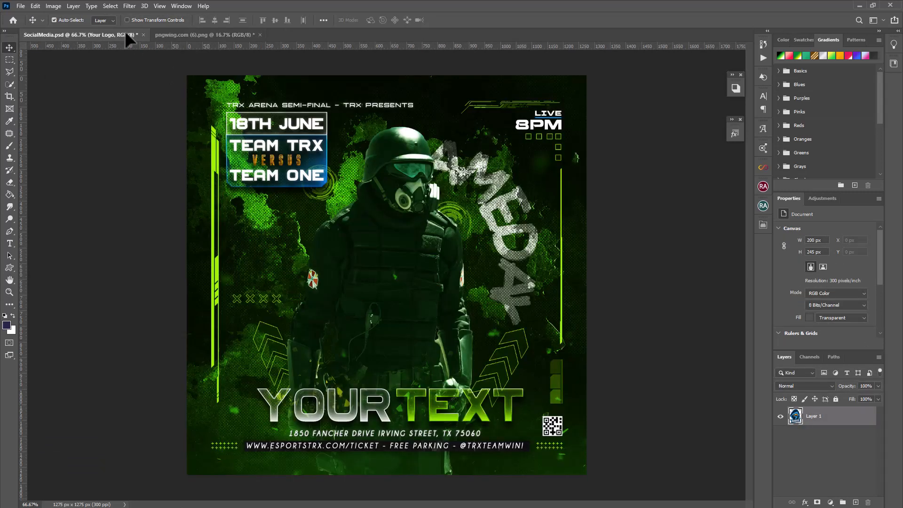
drag(218, 413, 219, 427)
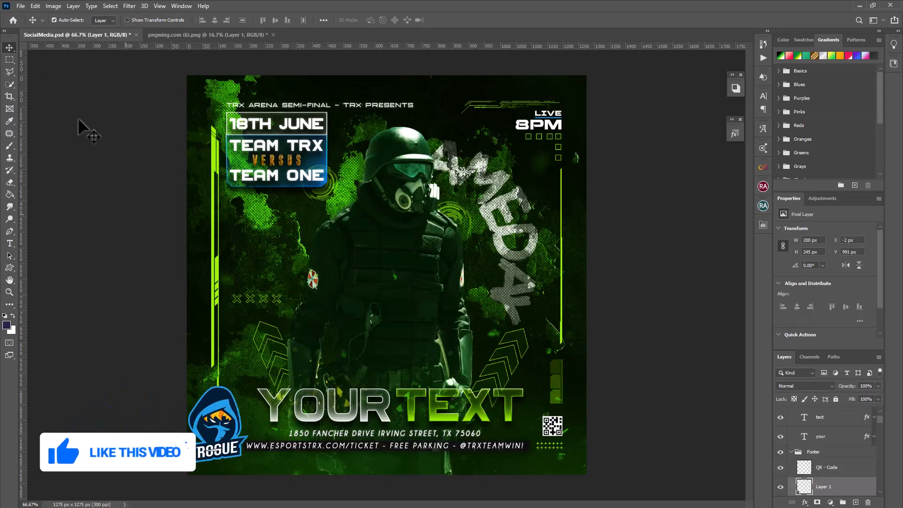
Scale the Rogue logo down to about 94 by 116 px, beside the footer text, and apply the transform
click(34, 6)
click(67, 212)
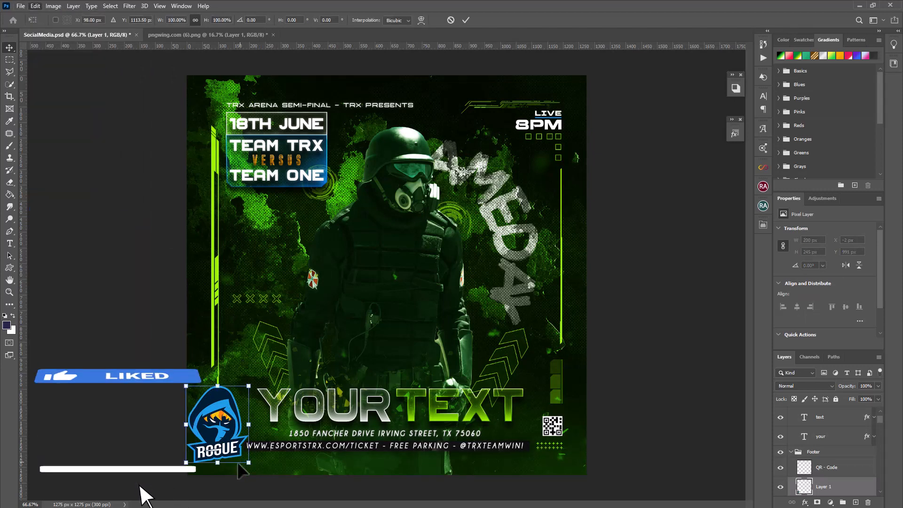
drag(250, 465, 231, 421)
click(7, 49)
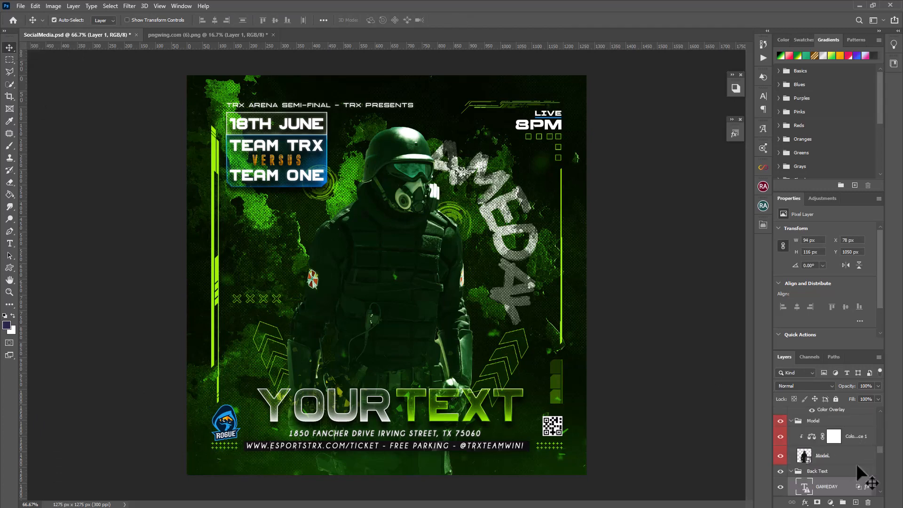
Replace the curved GAMEDAY text in the Back Text group with "your text ok"
scroll(820, 470, down, 2)
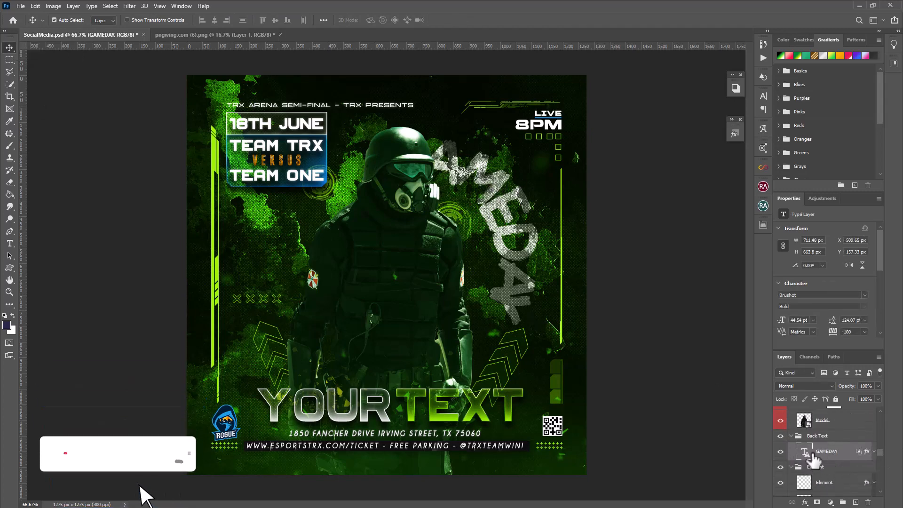
double_click(804, 452)
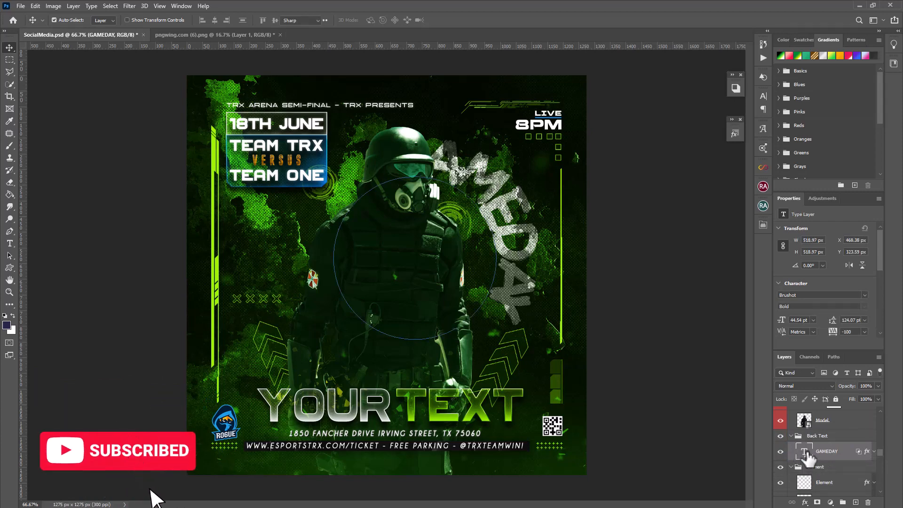
text(YOUR TEXT O)
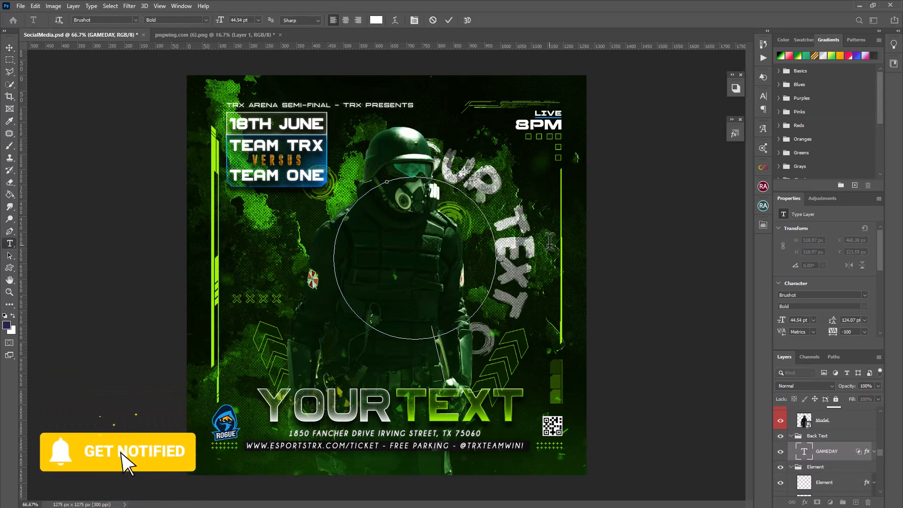
click(10, 48)
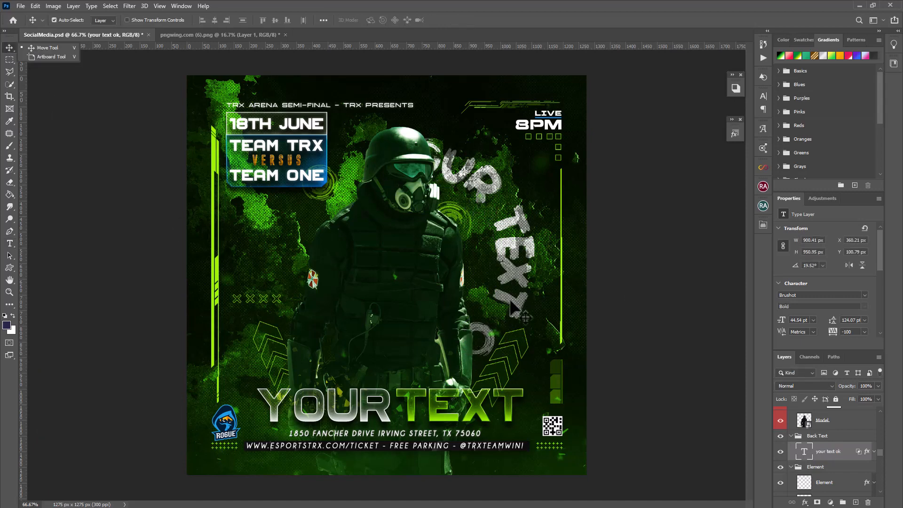
Set the font size of the curved "your text ok" lettering to 38 pt and commit the edit
click(804, 454)
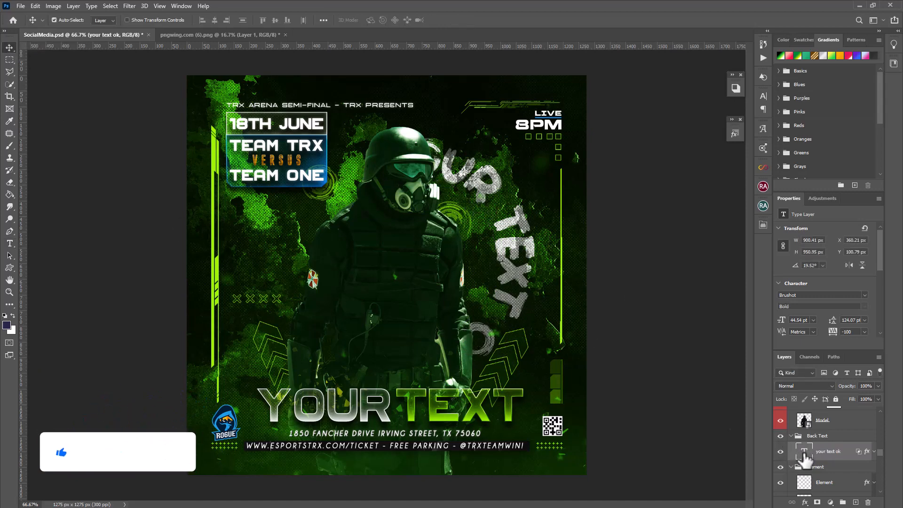
double_click(804, 454)
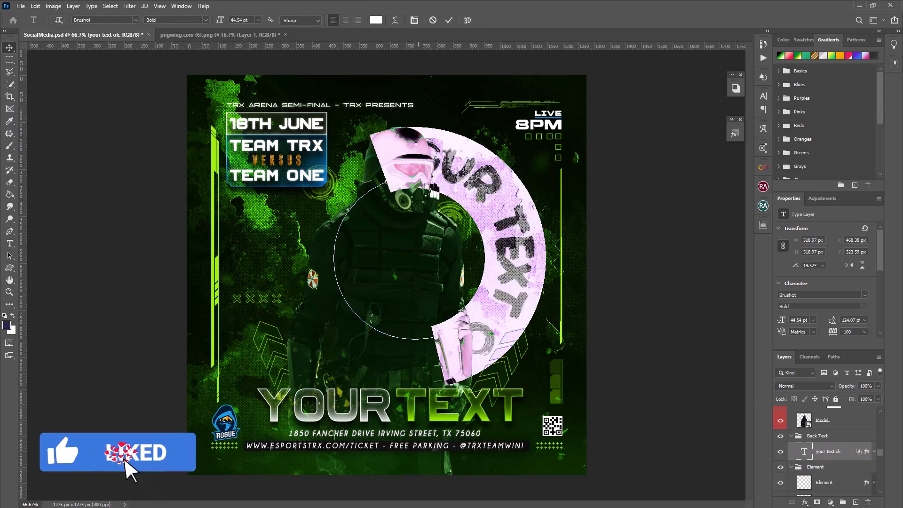
click(415, 20)
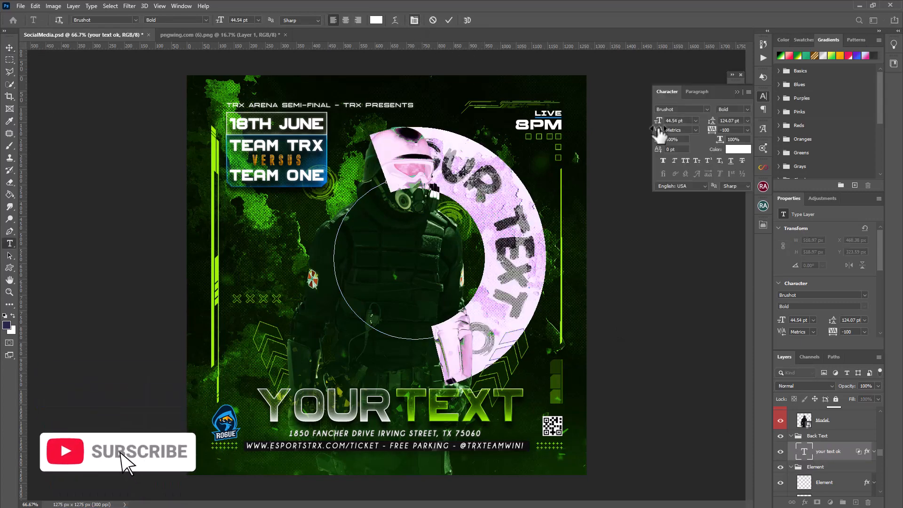
mouse_move(663, 125)
mouse_down()
mouse_move(655, 127)
mouse_move(664, 125)
mouse_up()
click(8, 47)
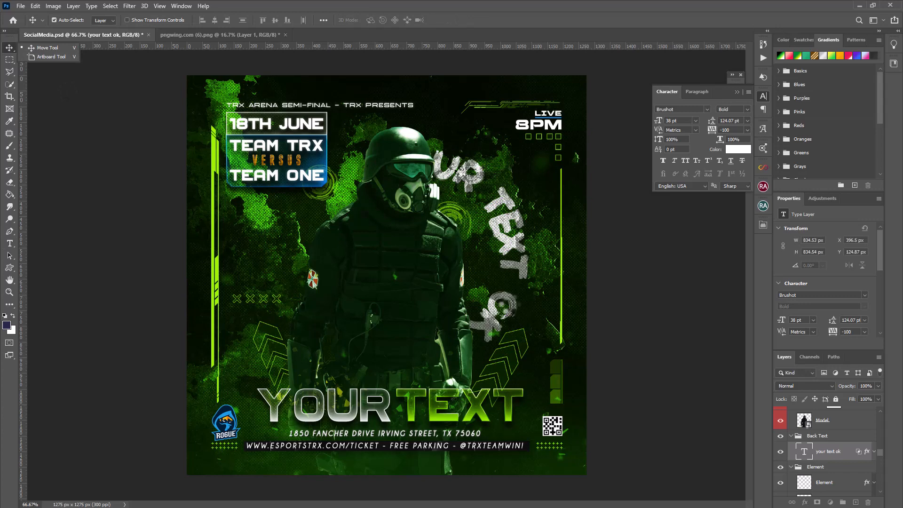
Rotate the curved "your text ok" text clockwise around the model to an angle of about 32.5° and apply the transform
click(35, 6)
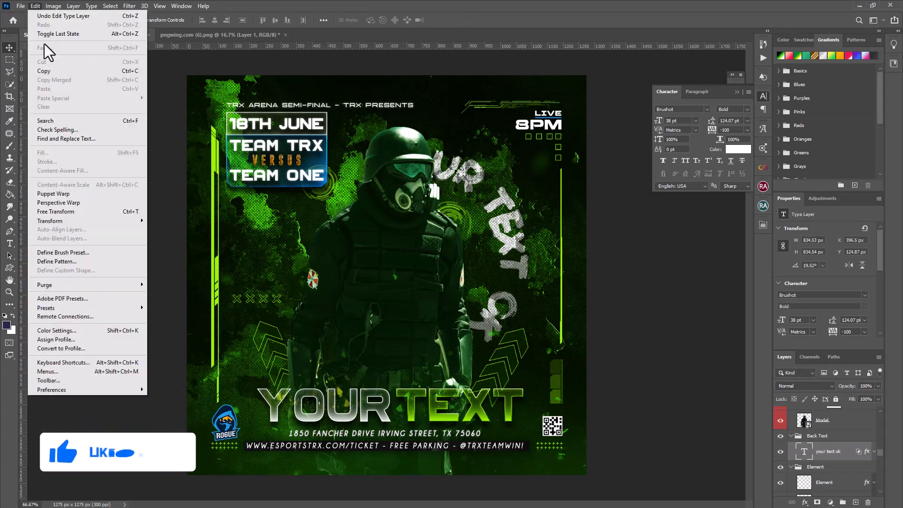
click(79, 211)
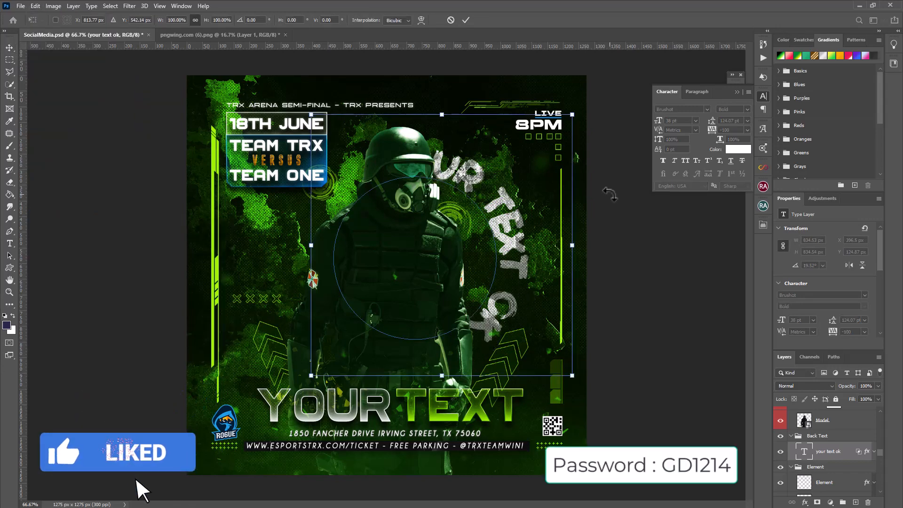
drag(610, 198, 618, 250)
click(9, 48)
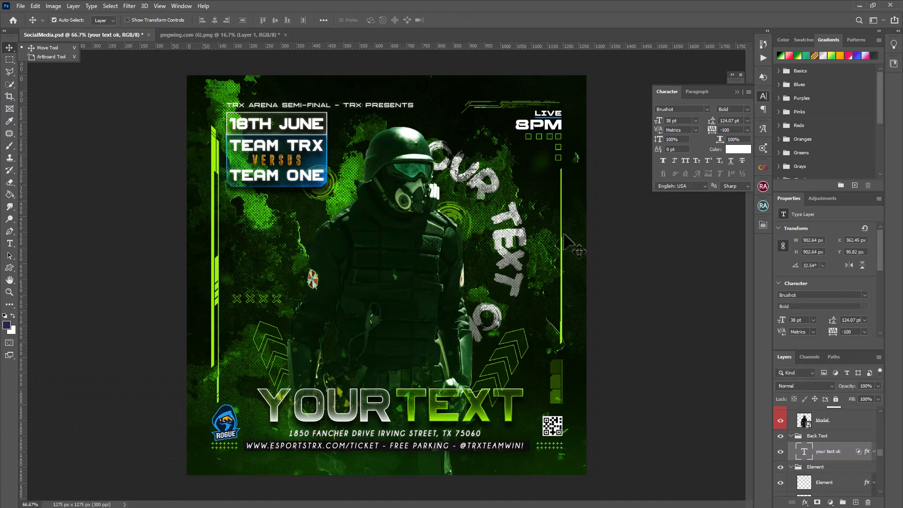
Recolour the Inner Glow of the box Shape behind the team names with the bright green sampled from the flyer's left vertical bar
click(320, 162)
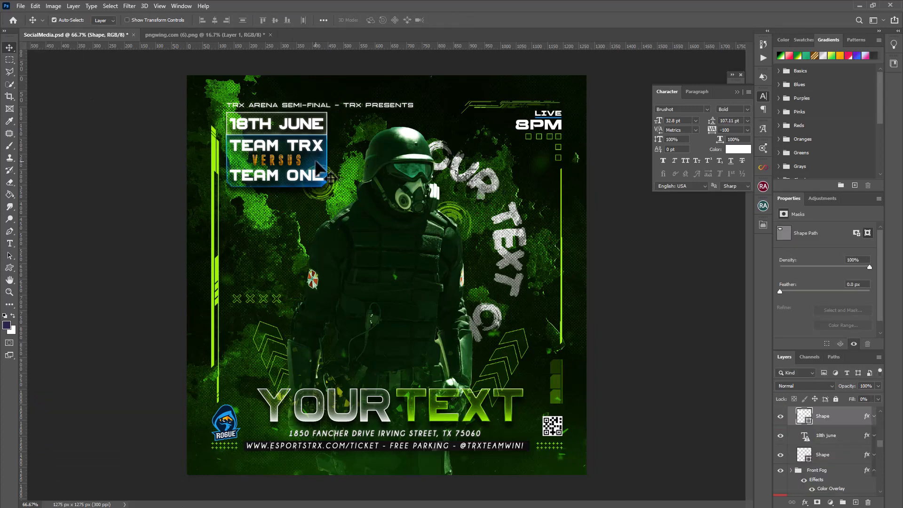
click(780, 416)
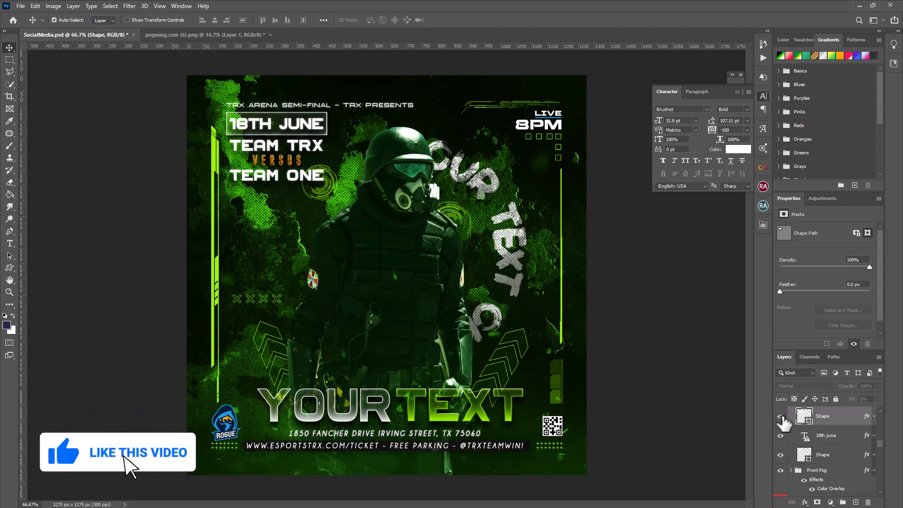
click(781, 416)
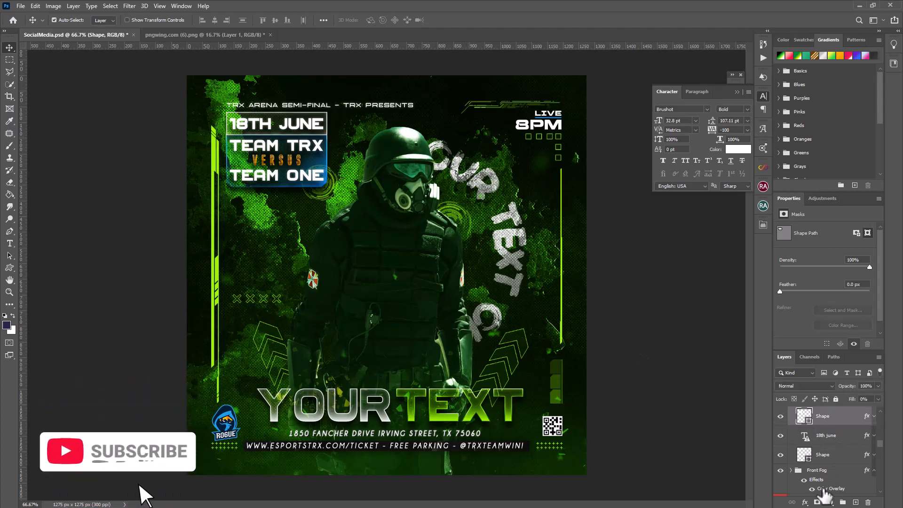
click(805, 502)
click(837, 411)
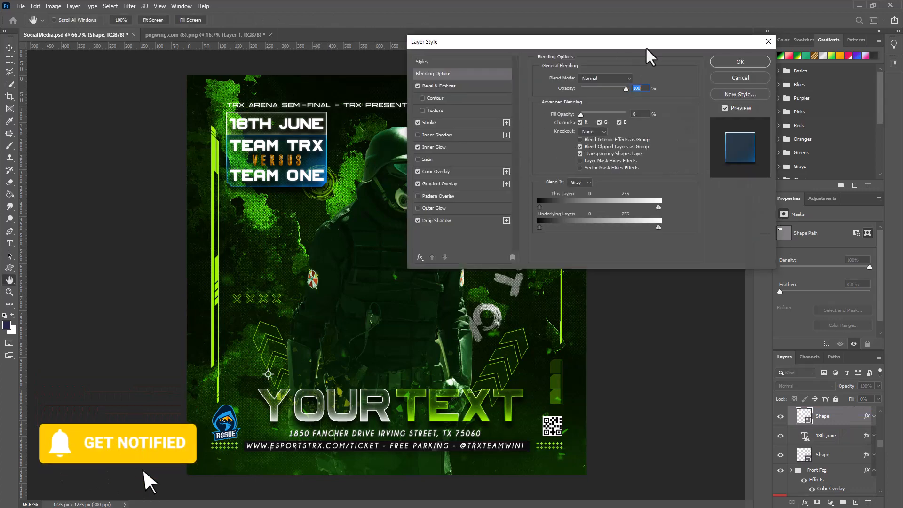
click(537, 151)
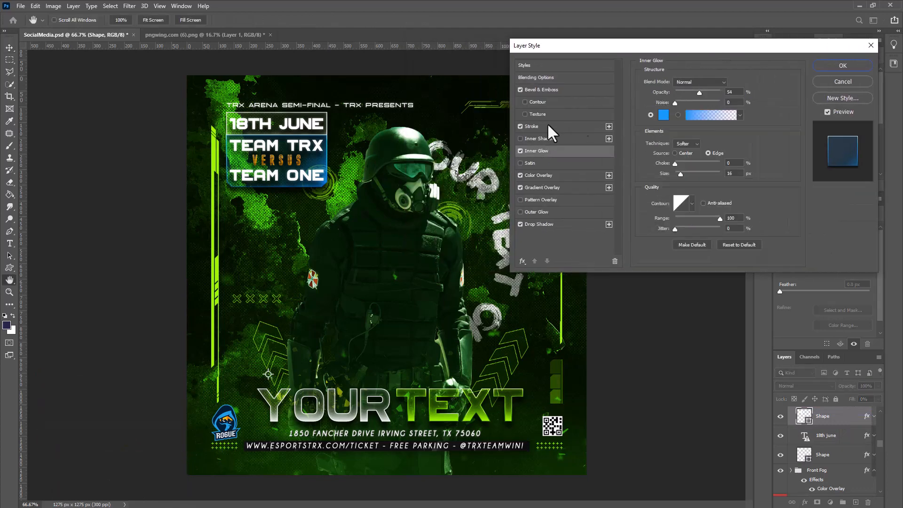
click(663, 115)
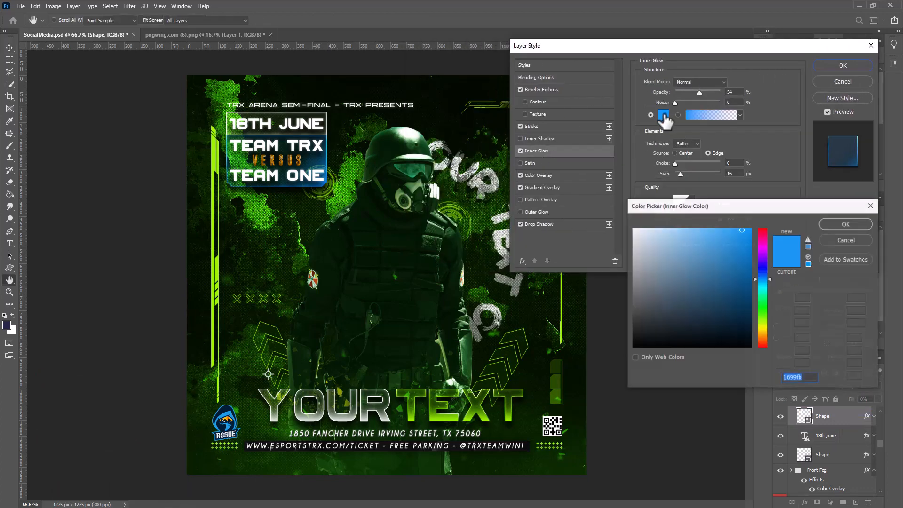
click(218, 276)
key(Return)
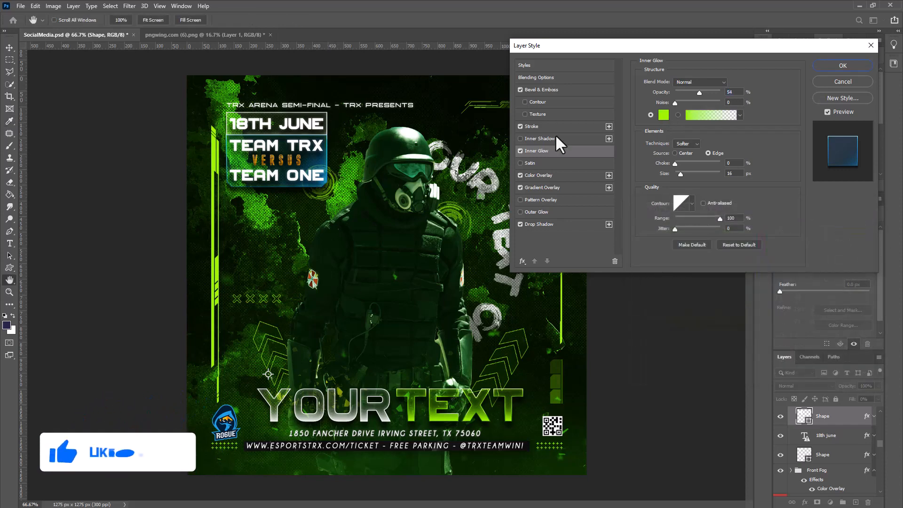
Set the Color Overlay of the team names' box to green 9ff300
click(538, 176)
click(737, 82)
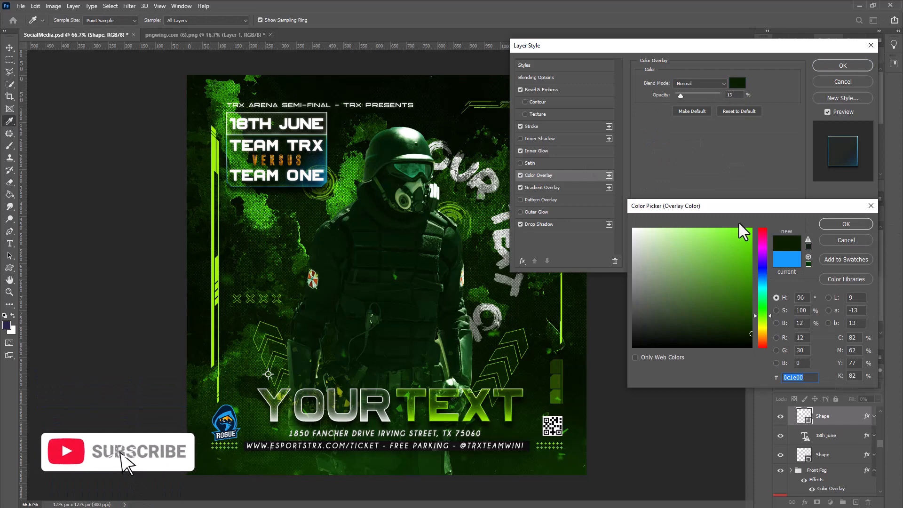
text(9ff300)
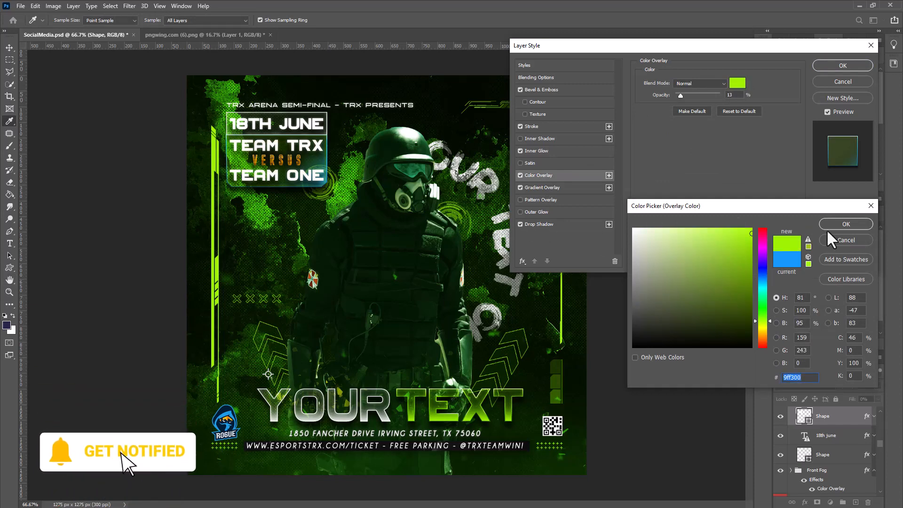
click(853, 224)
Change the blue stop of the box's Gradient Overlay to green 9ff300, sampled from the left vertical bar, and accept the gradient
click(538, 188)
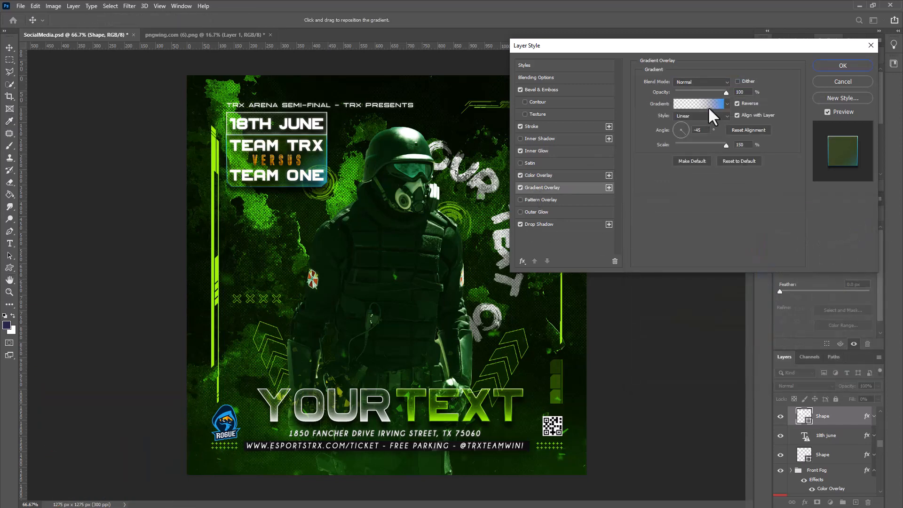
click(707, 105)
click(695, 245)
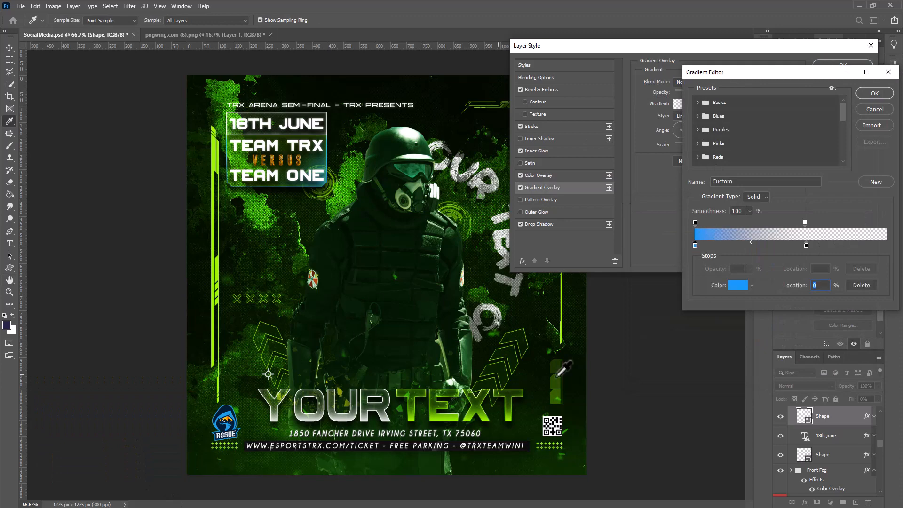
click(739, 285)
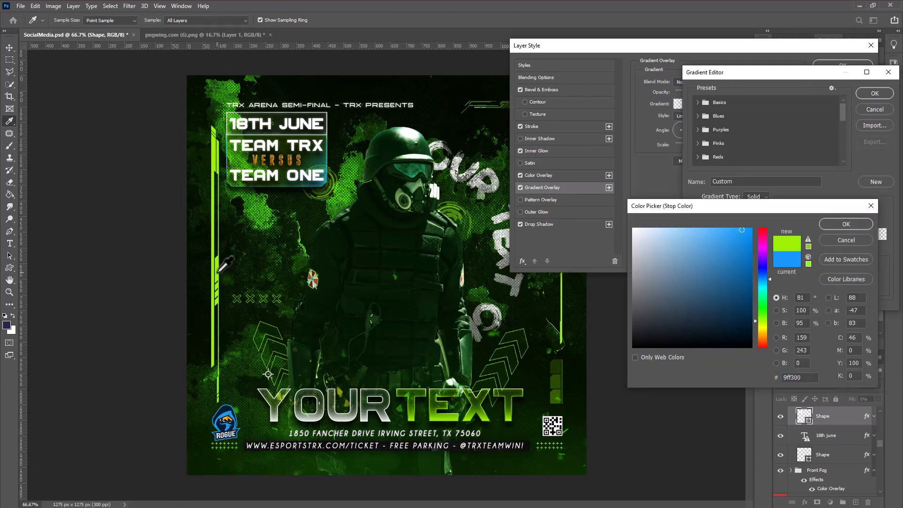
key(Return)
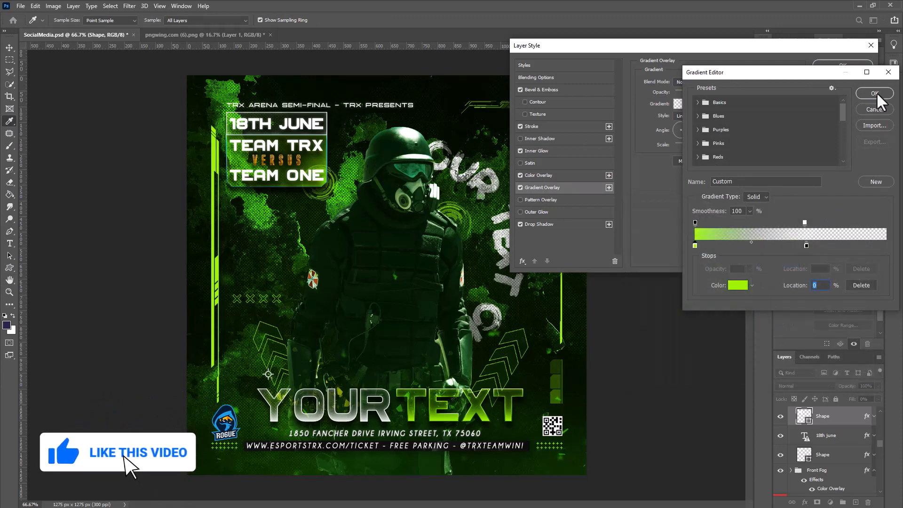
click(874, 93)
Change the middle blue stop of the team names box's Stroke gradient to a medium green
click(539, 227)
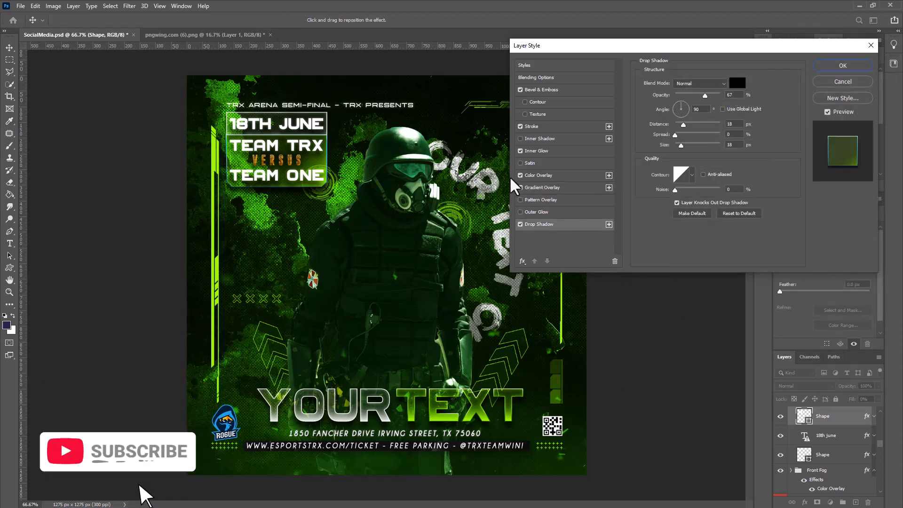
click(535, 126)
click(682, 151)
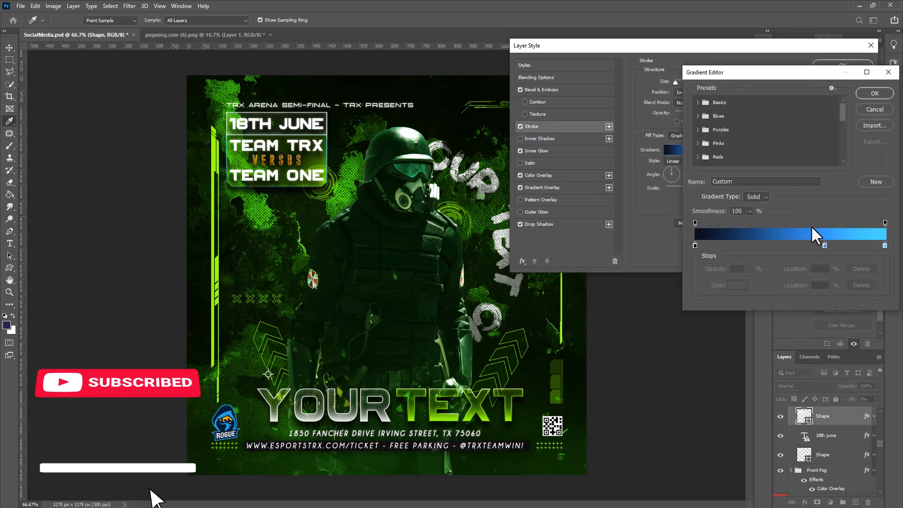
click(825, 245)
click(738, 285)
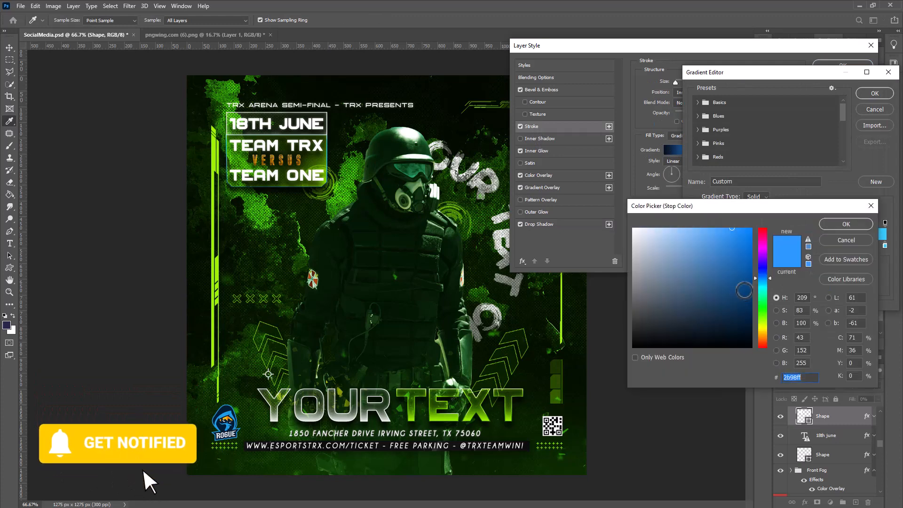
drag(762, 277, 763, 316)
click(745, 286)
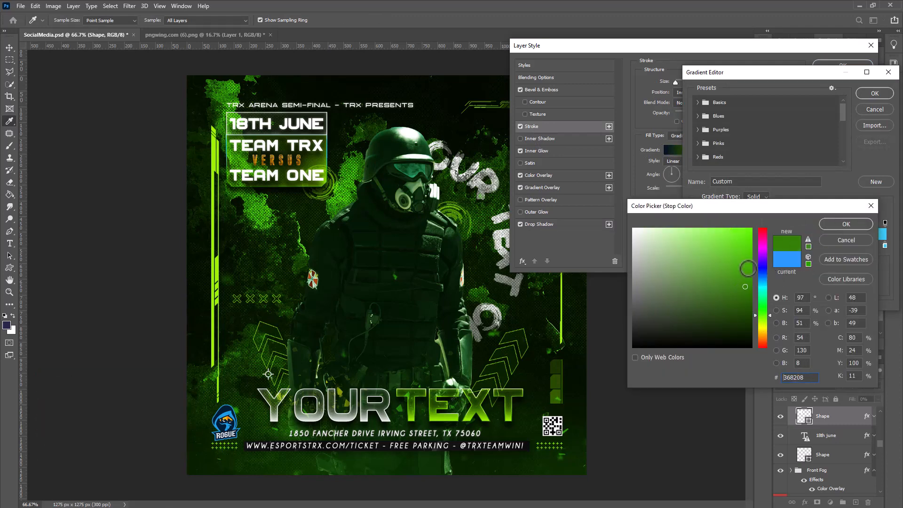
click(845, 224)
Set the light-blue end stop of the box's Stroke gradient to green 6ff70b and apply the layer style
click(885, 245)
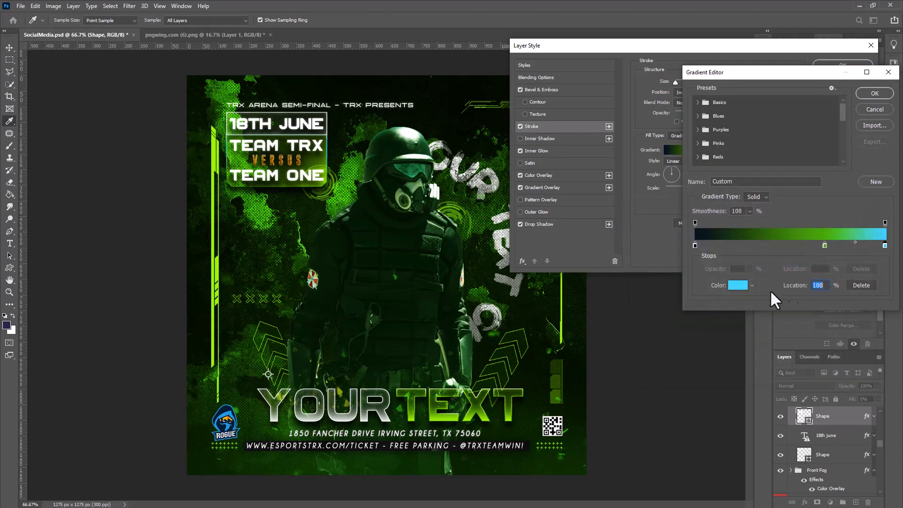
click(737, 285)
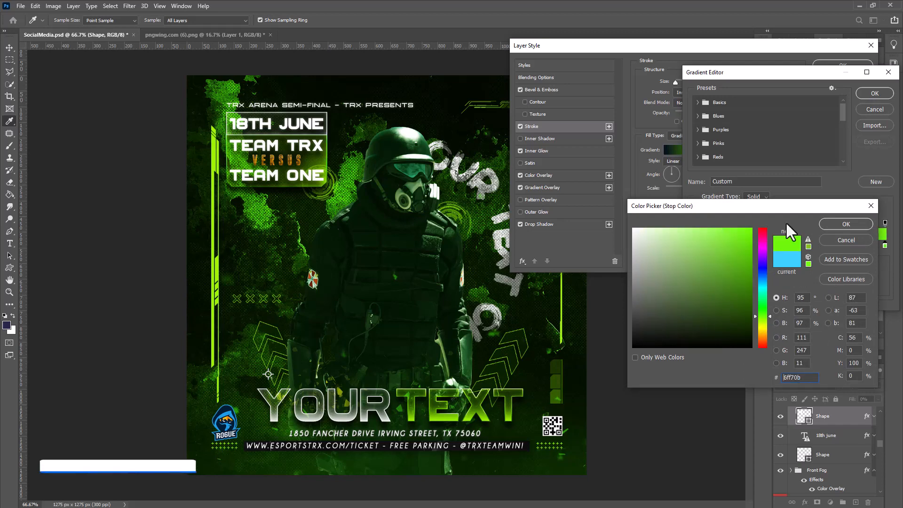
click(846, 224)
click(871, 94)
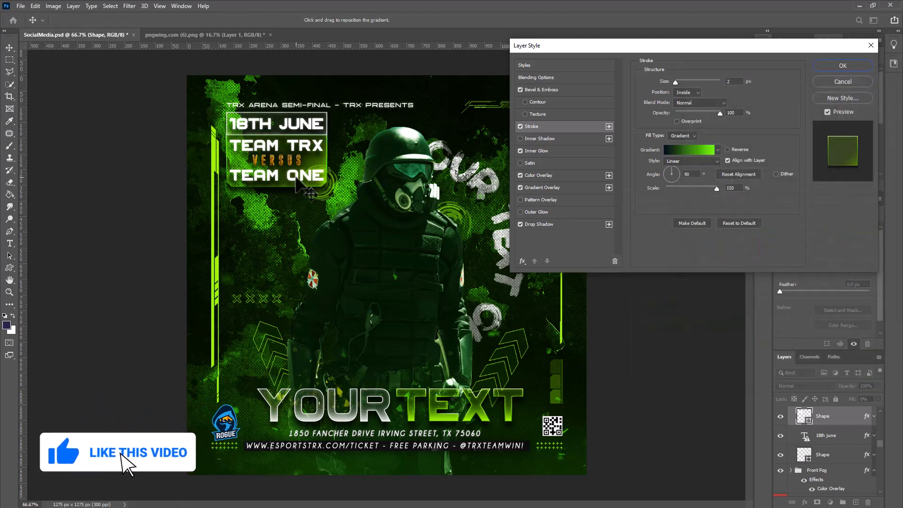
click(843, 66)
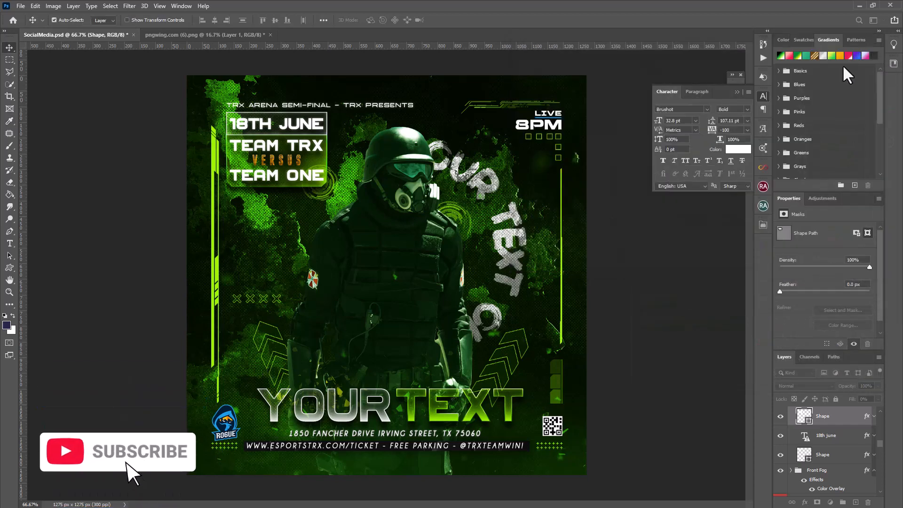
Recolour the Stroke of the Line layer between "LIVE" and "8PM" to green 66ff12 and apply the layer style
click(565, 136)
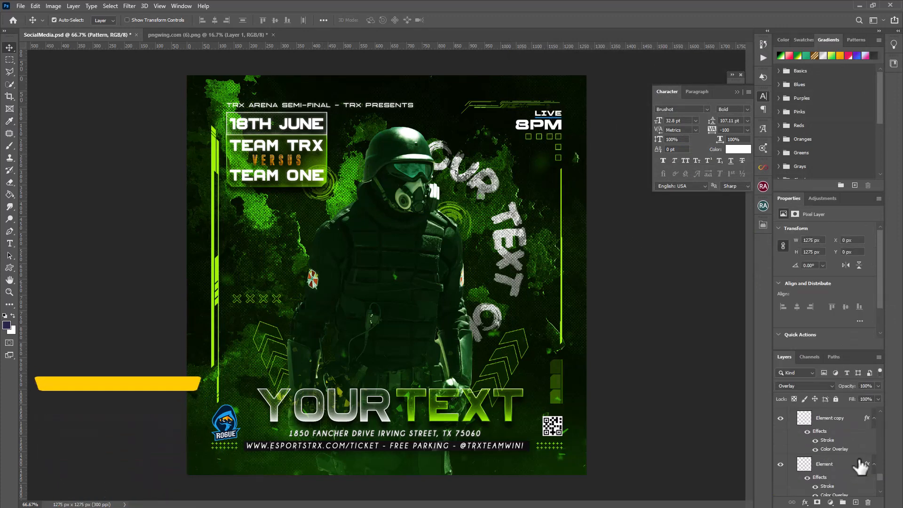
scroll(841, 470, up, 2)
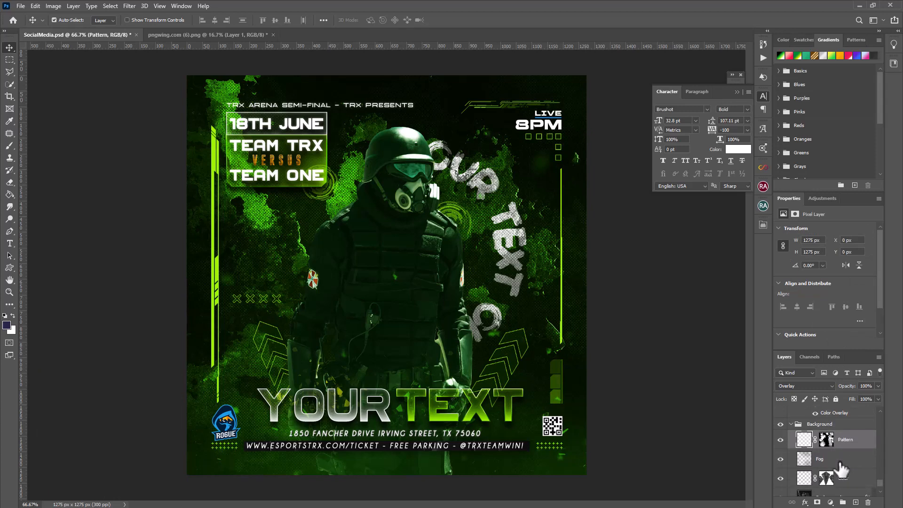
click(555, 134)
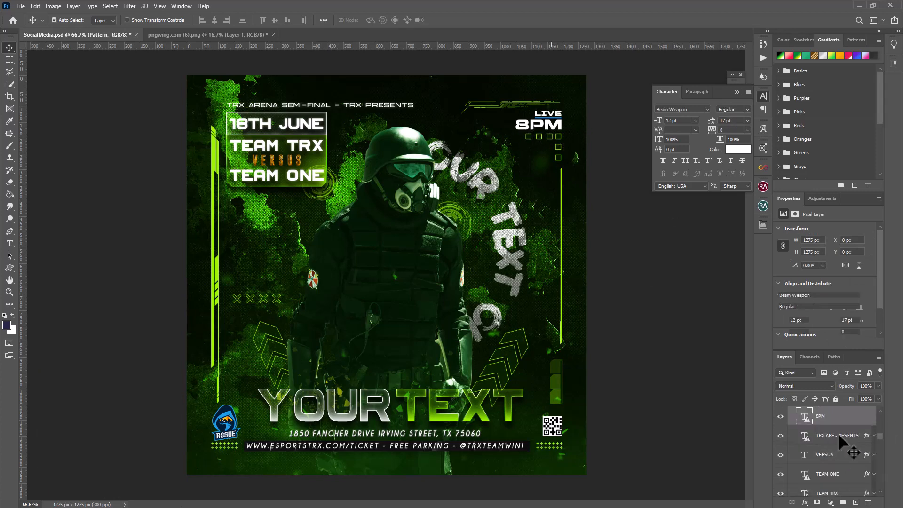
scroll(839, 444, up, 2)
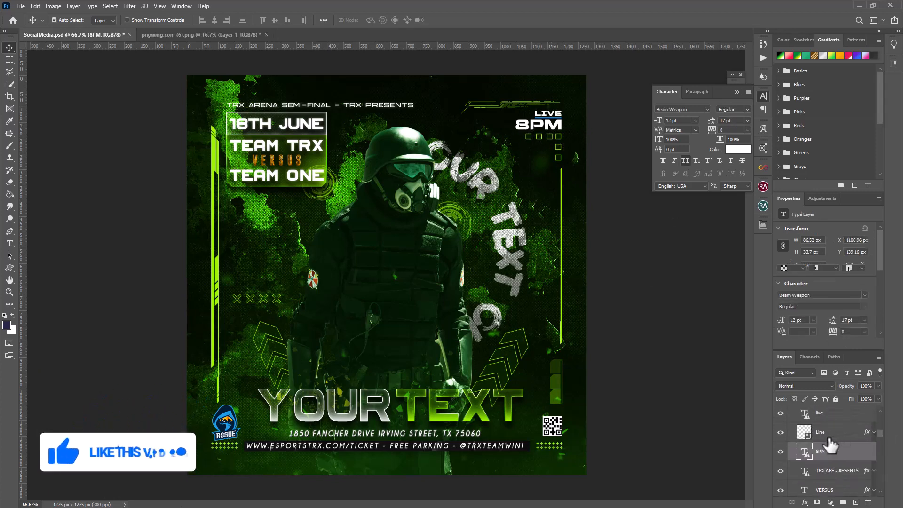
click(828, 432)
click(804, 502)
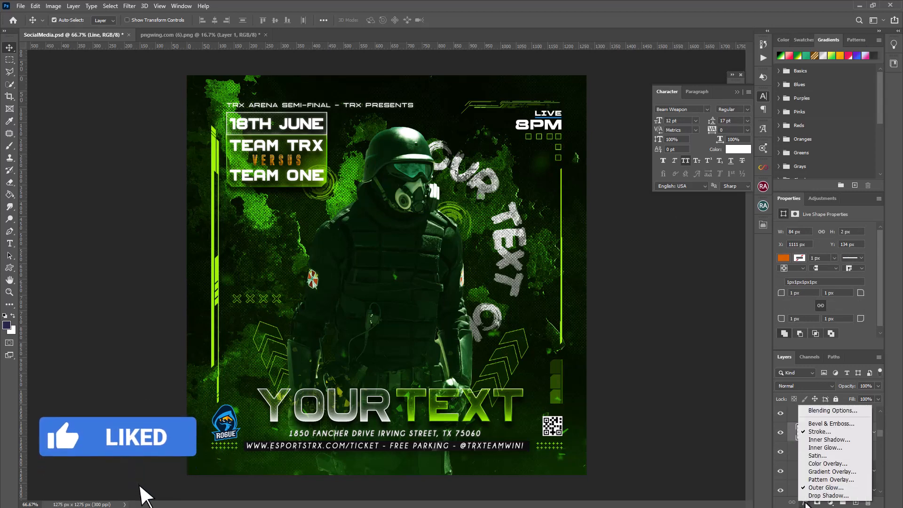
click(833, 413)
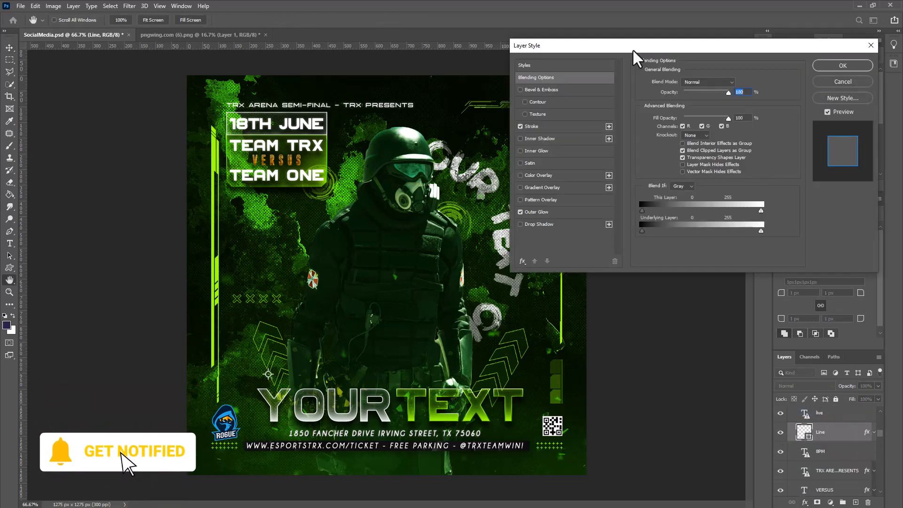
drag(633, 50, 785, 67)
click(684, 143)
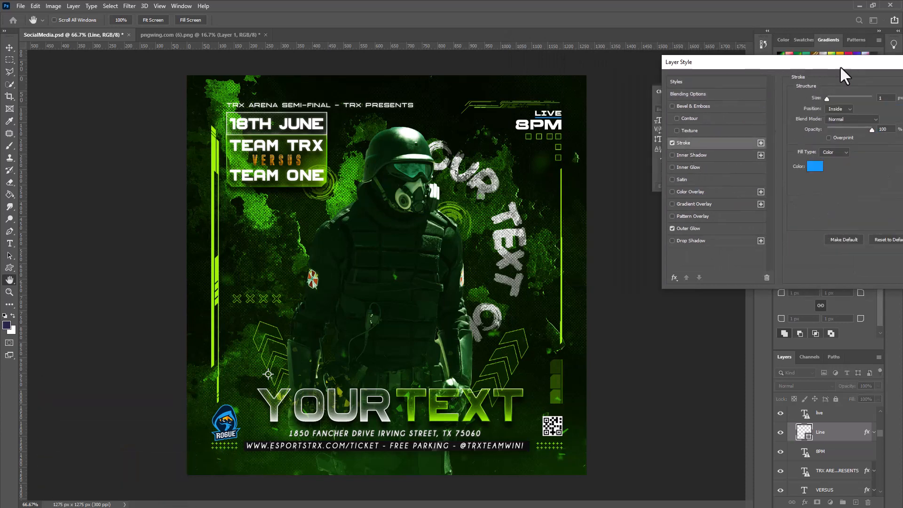
click(815, 167)
click(762, 315)
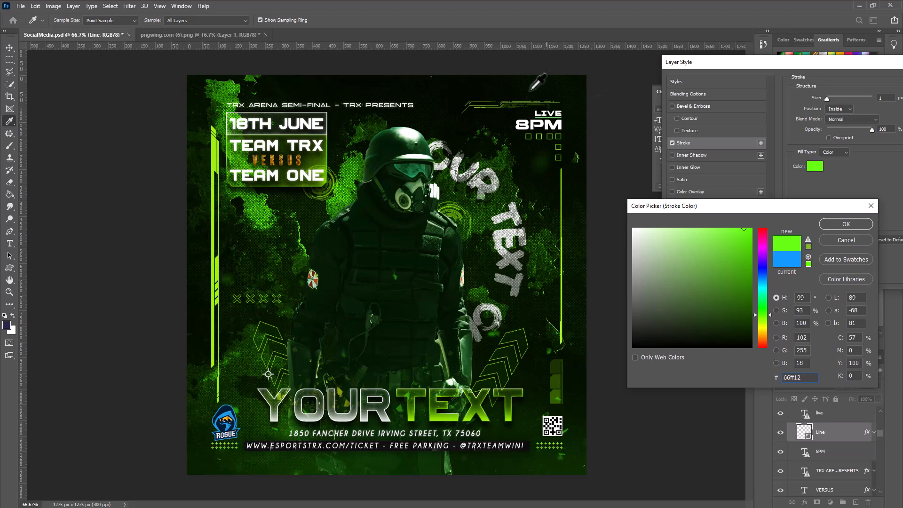
click(847, 224)
drag(844, 61, 657, 91)
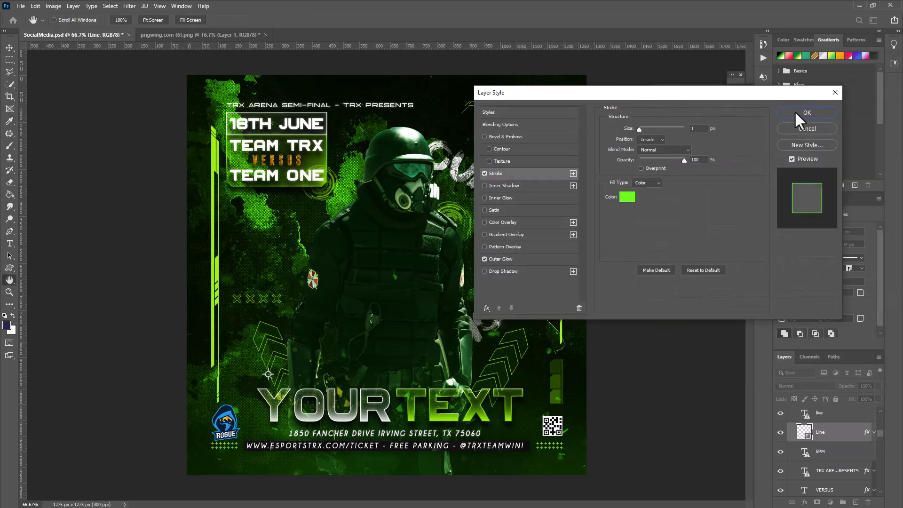
click(807, 113)
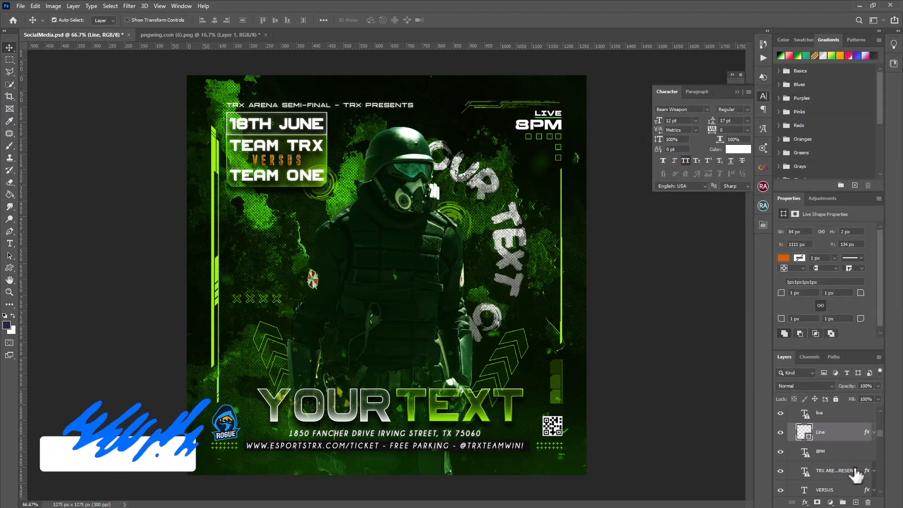
Add a Levels adjustment clipped to the Model layer, with shadow input 8 and highlight input 234
scroll(804, 470, down, 5)
scroll(852, 455, up, 2)
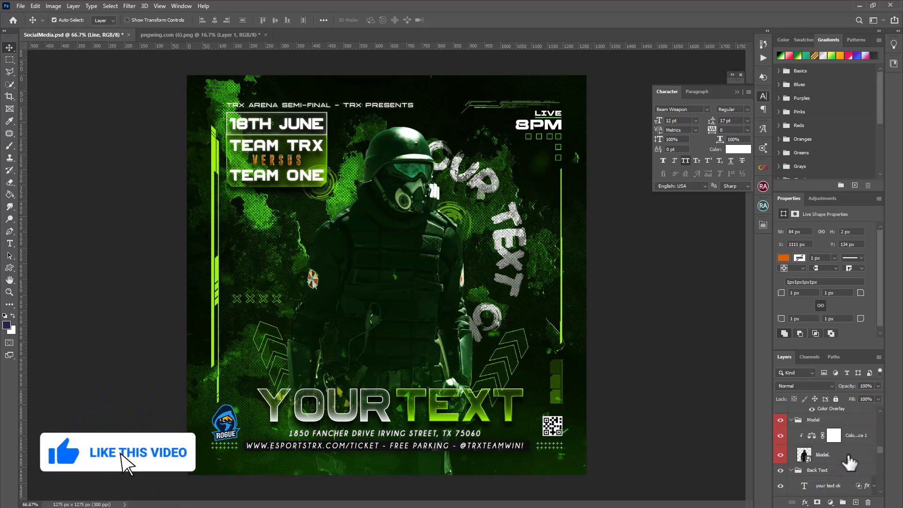
click(823, 455)
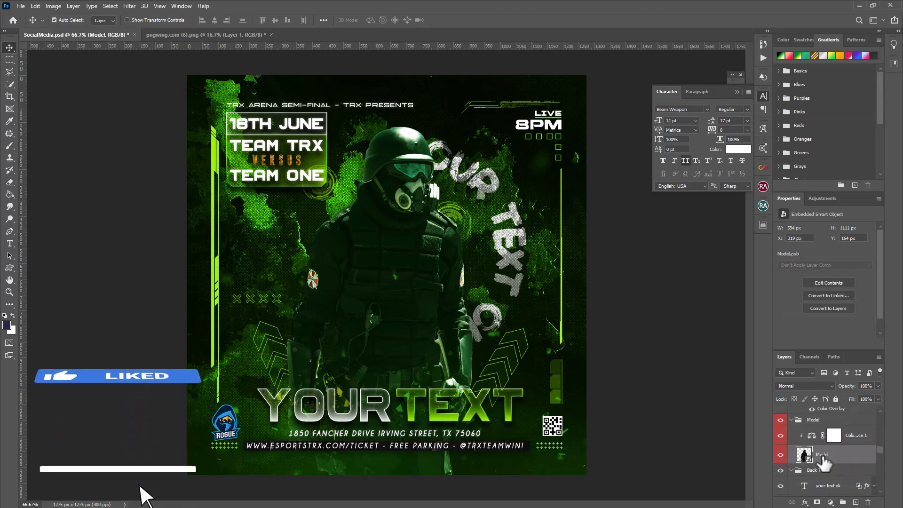
click(830, 502)
click(851, 373)
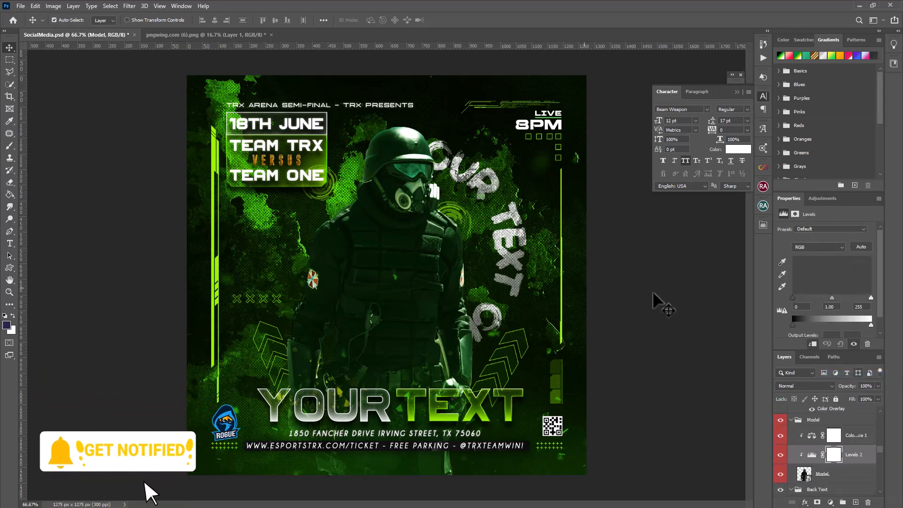
drag(792, 297, 799, 297)
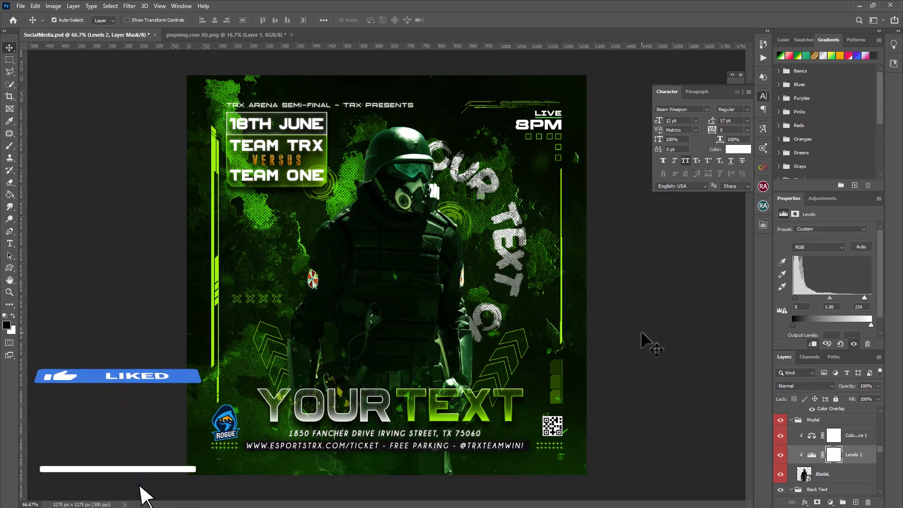
Collapse the Character settings and the Model, Back Text, Element and Background layer groups
click(737, 91)
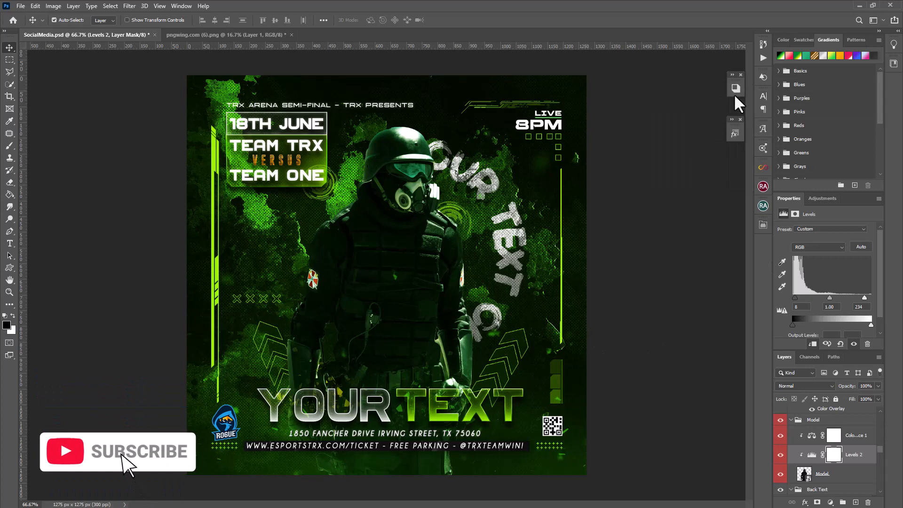
click(796, 420)
click(791, 420)
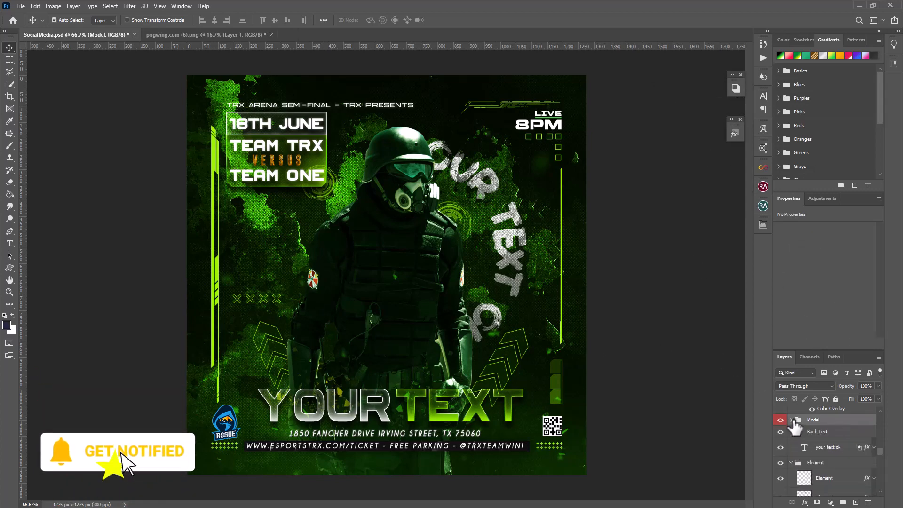
click(792, 443)
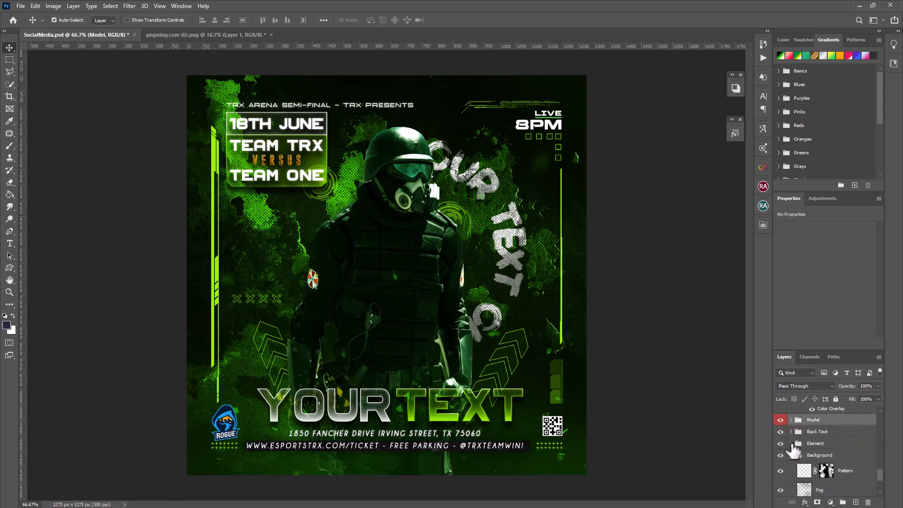
click(791, 455)
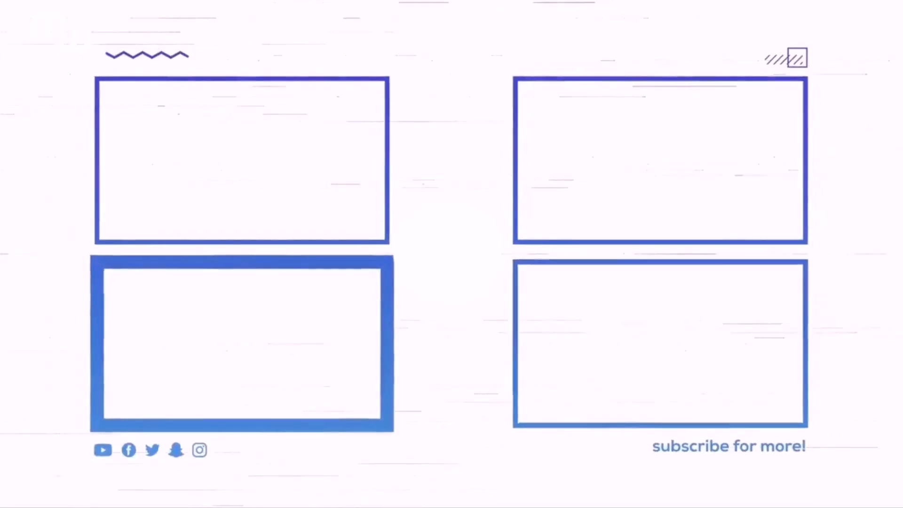